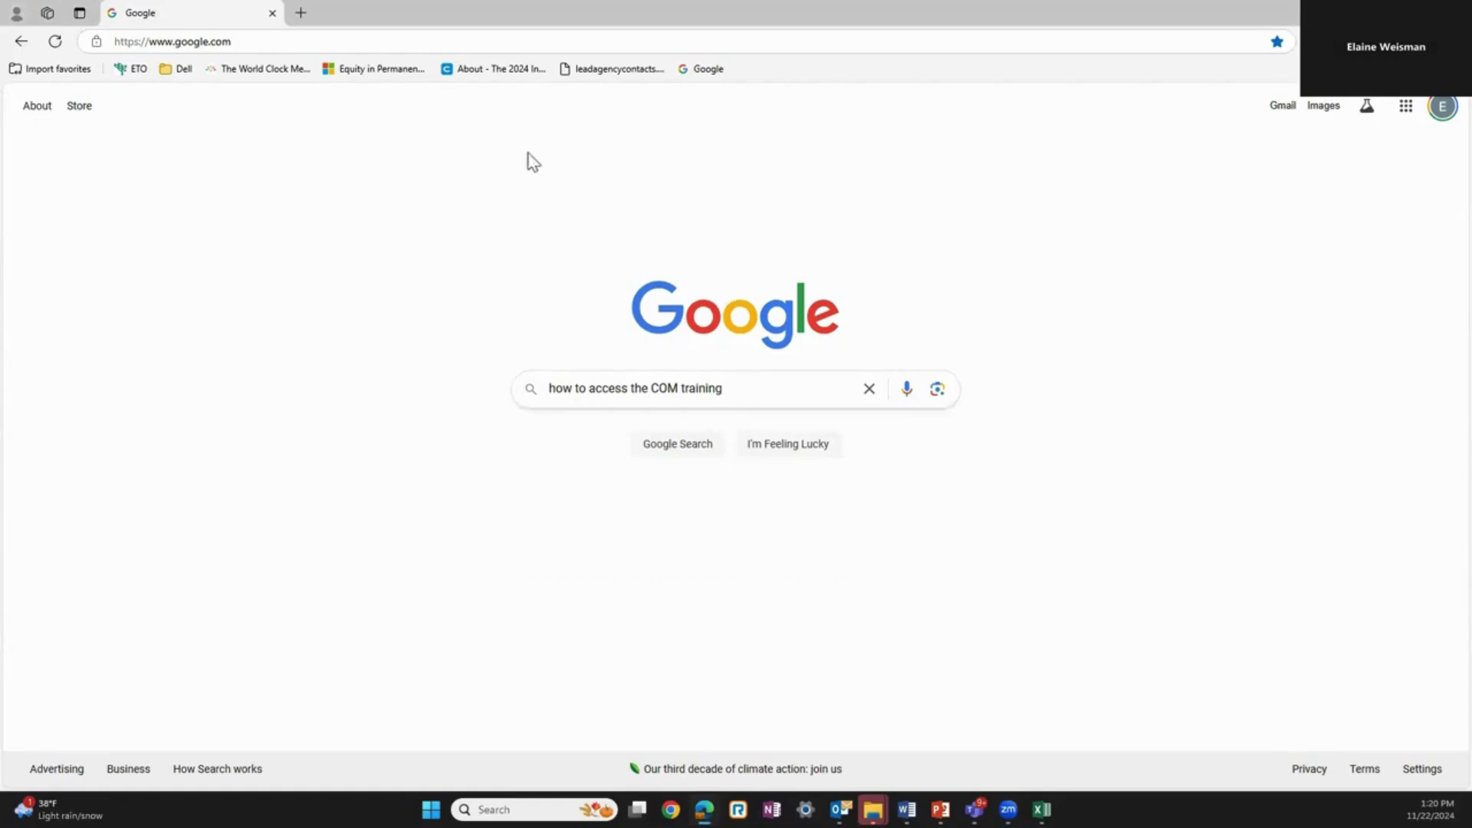
# Step: Load the iss-usa.org Children on the Move Training page from the pasted URL
pyautogui.click(420, 46)
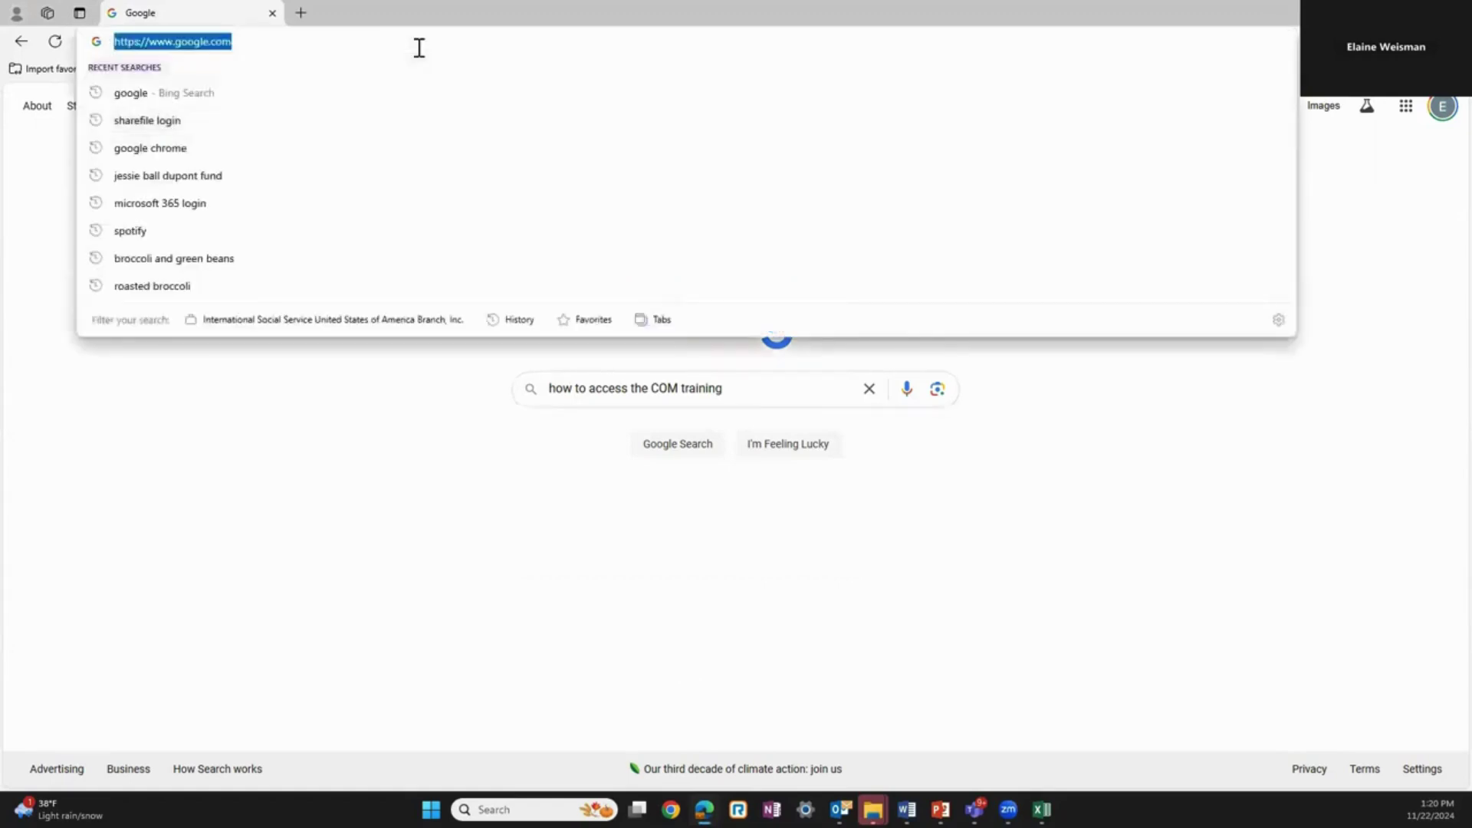
pyautogui.write('https://www.iss-usa.org/children-on-the-move-training/')
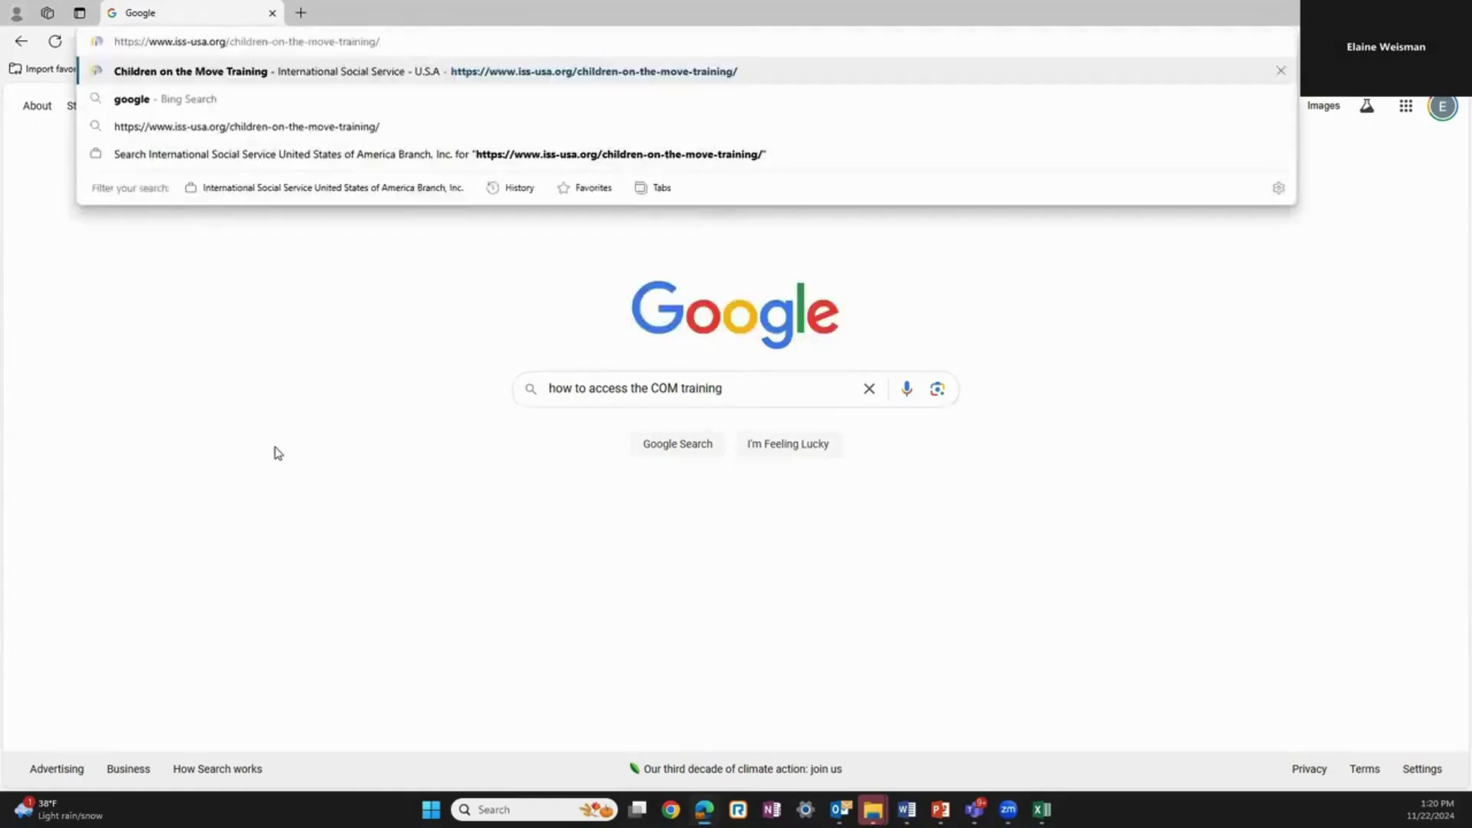
pyautogui.press('Return')
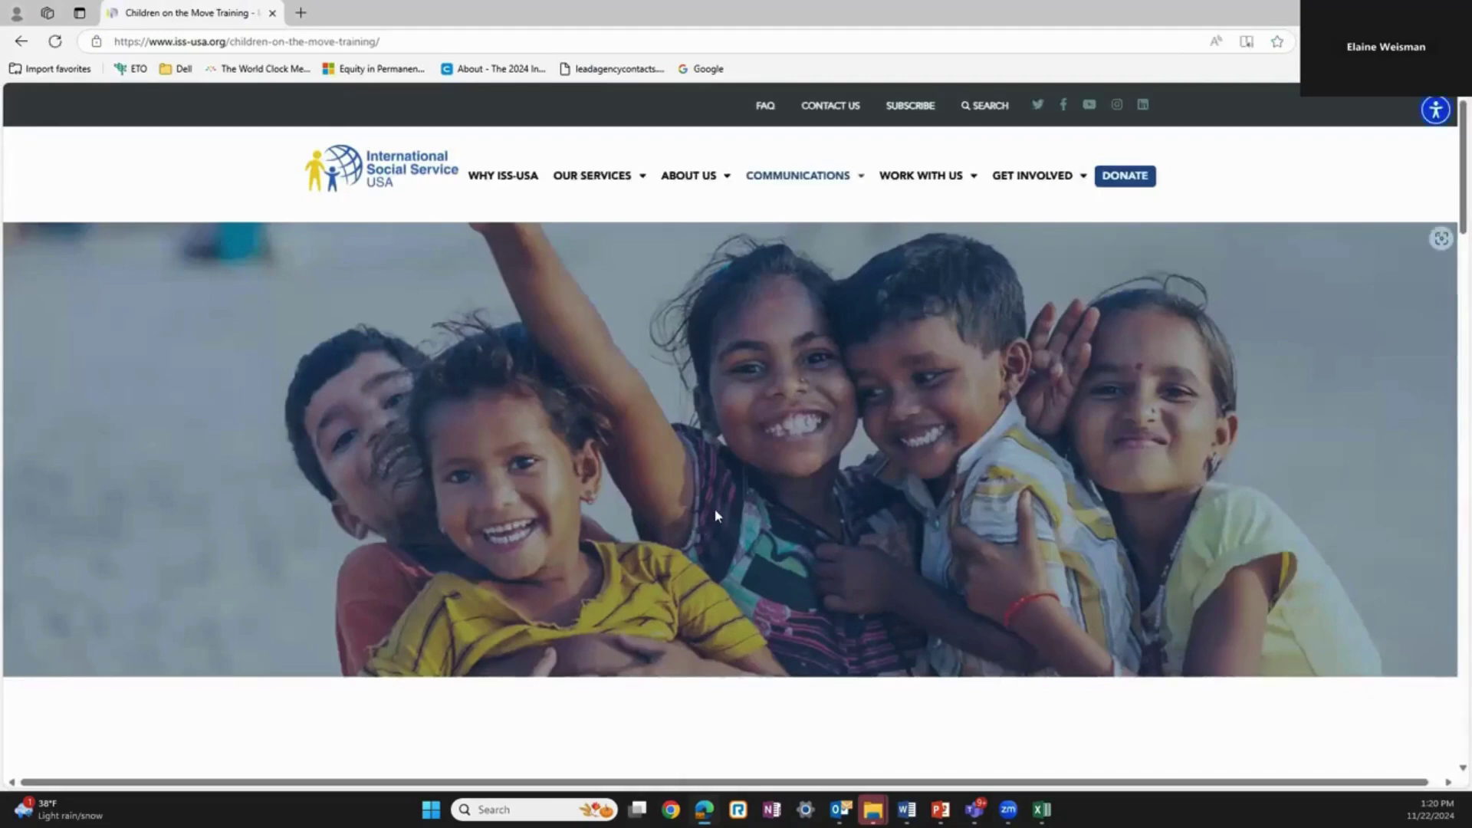
# Step: Go to the Children on the Move Training page from the Communications menu
pyautogui.scroll(-3, 876, 453)
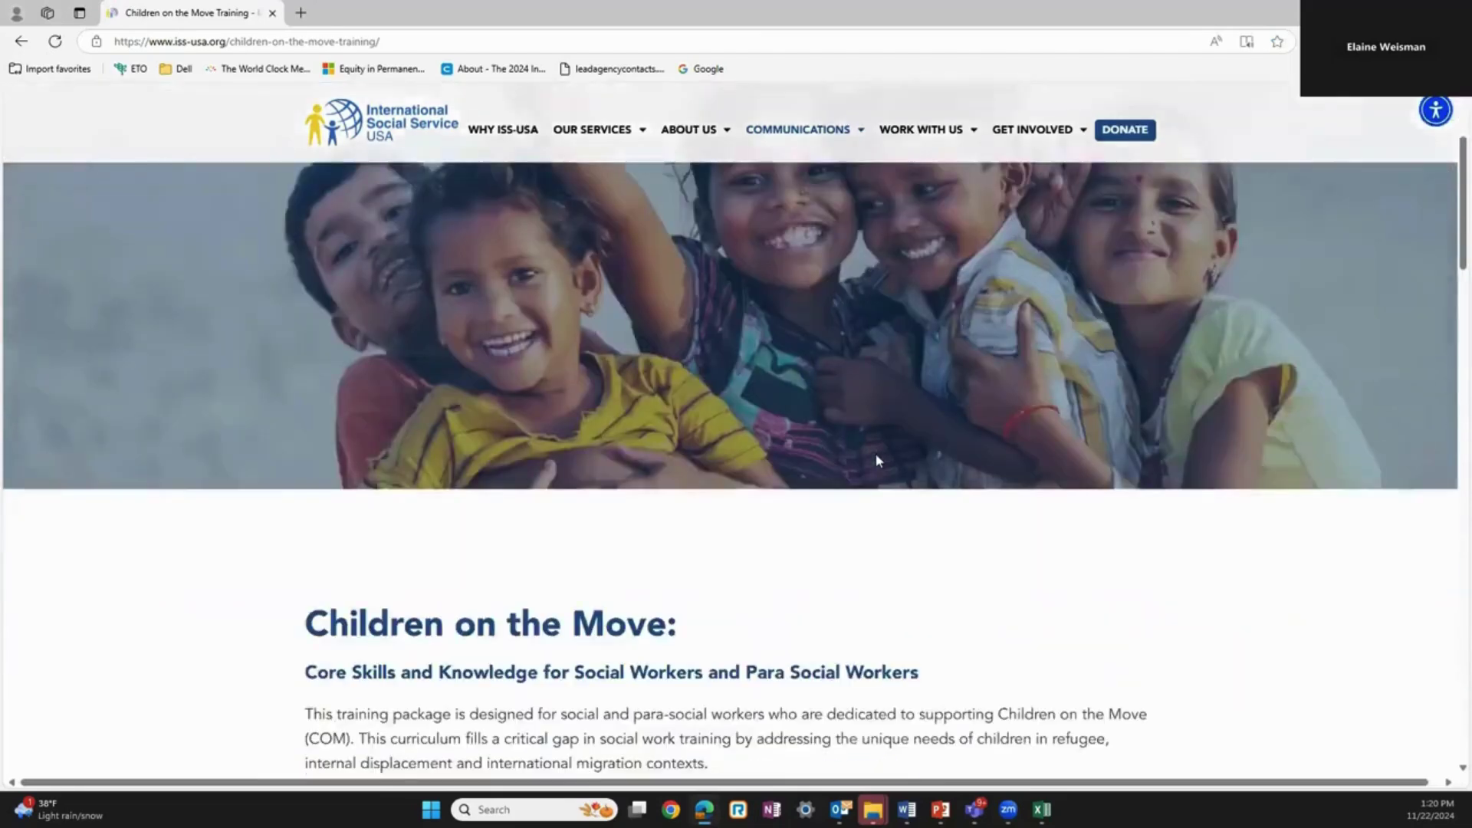
pyautogui.scroll(2, 874, 565)
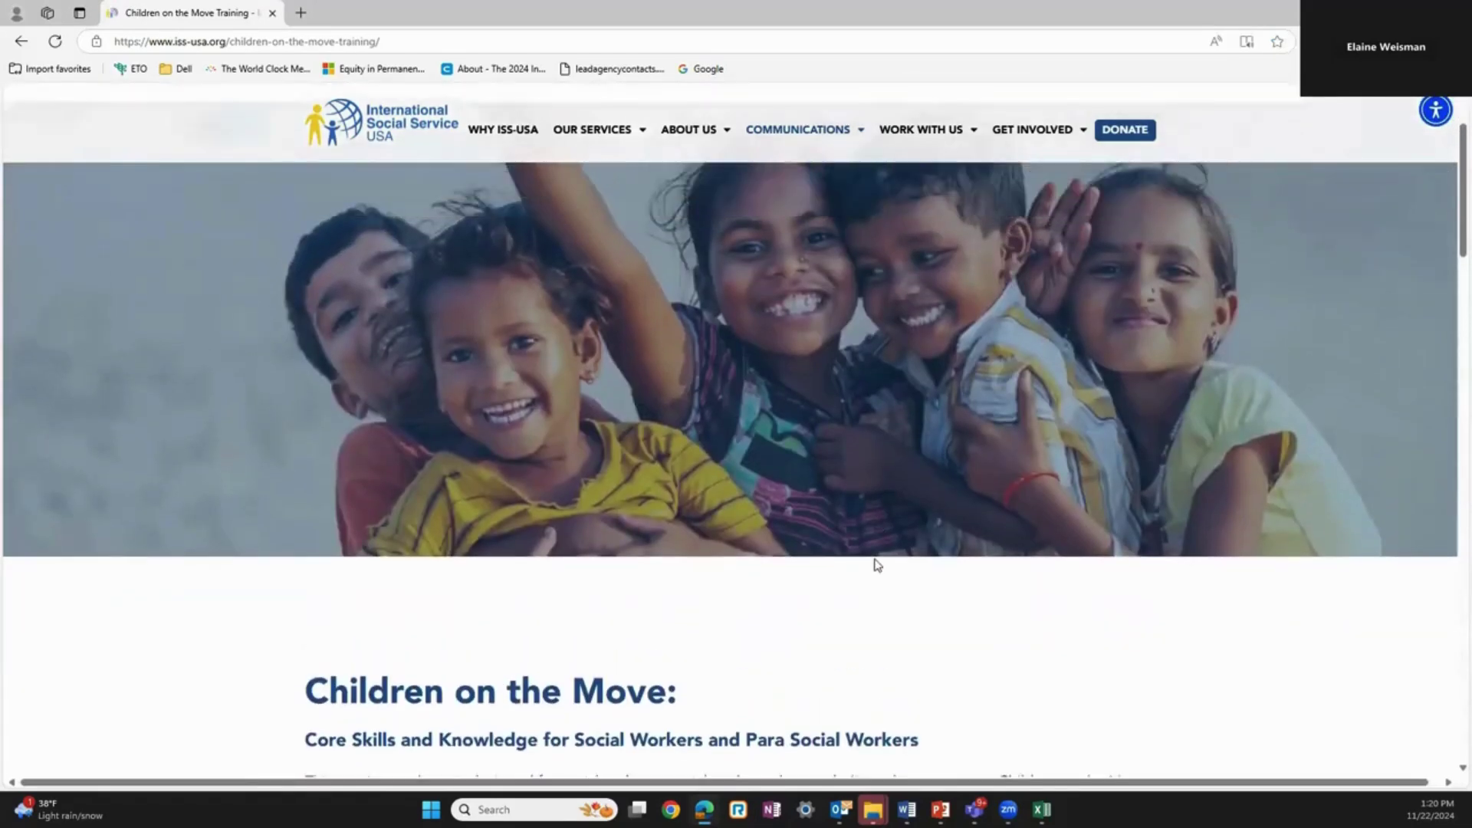
pyautogui.click(861, 138)
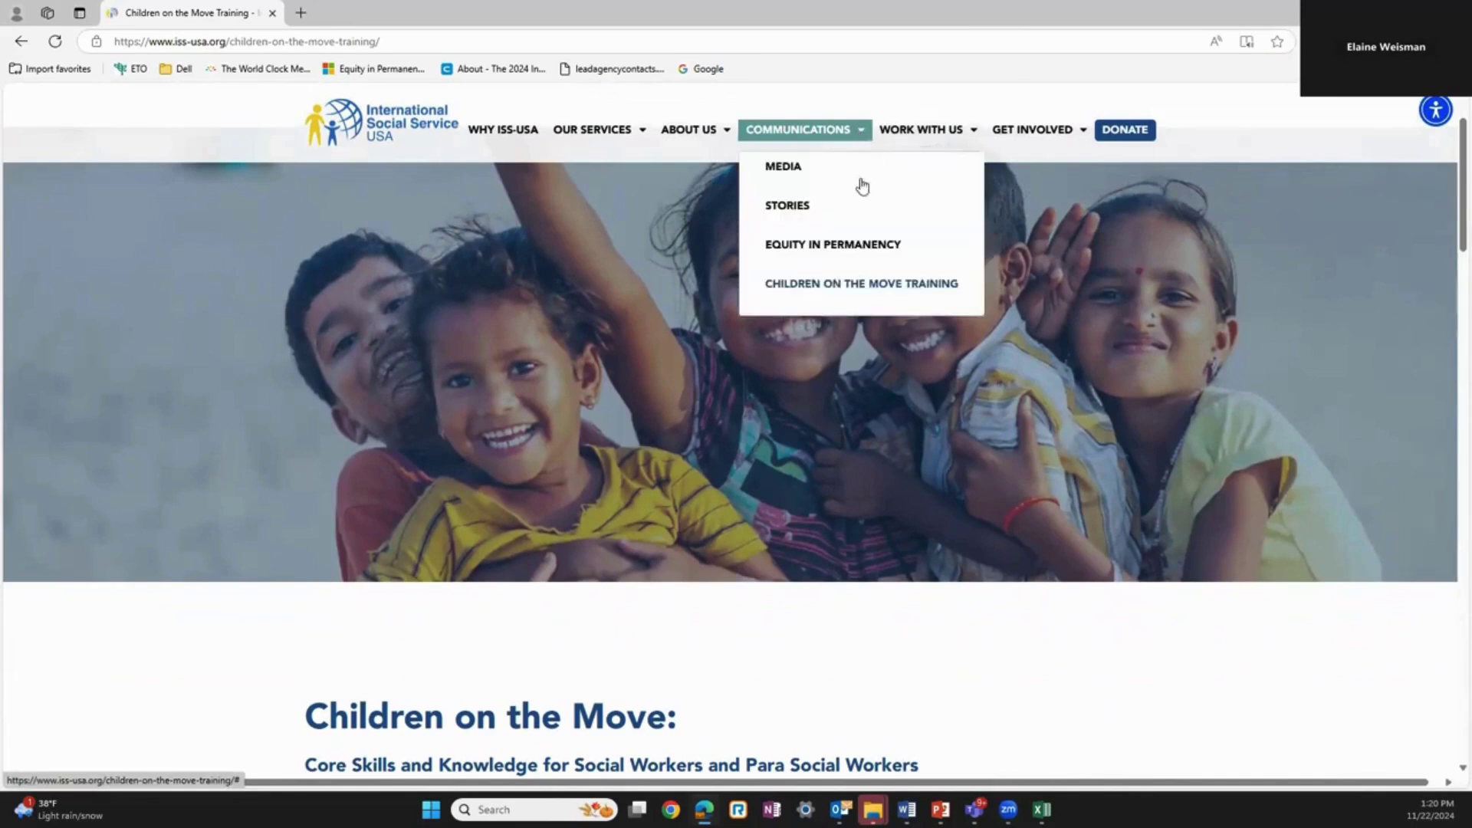
pyautogui.click(854, 285)
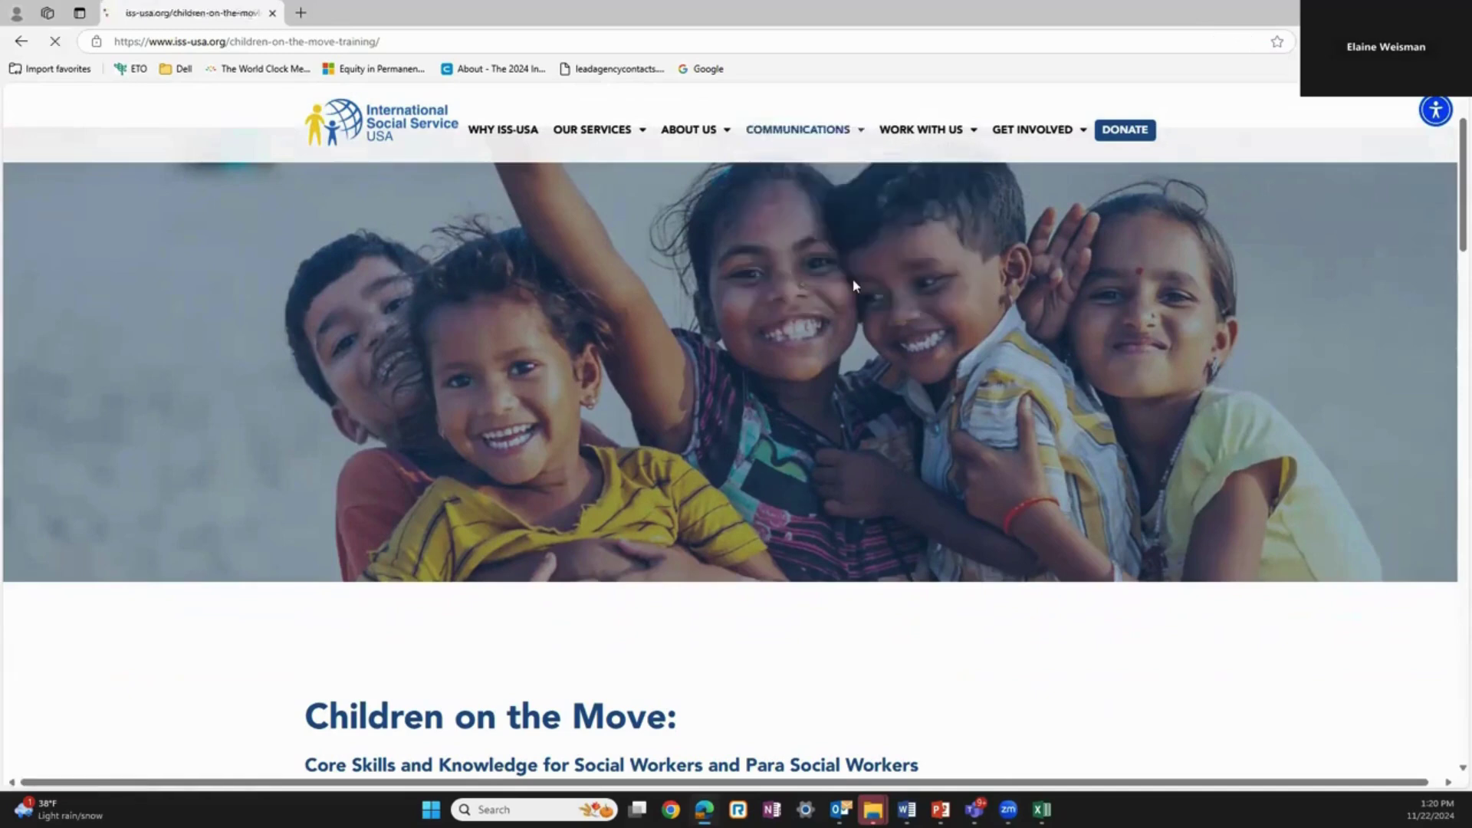
# Step: Scroll past the four What's Included materials to Download Materials Now
pyautogui.scroll(-3, 895, 531)
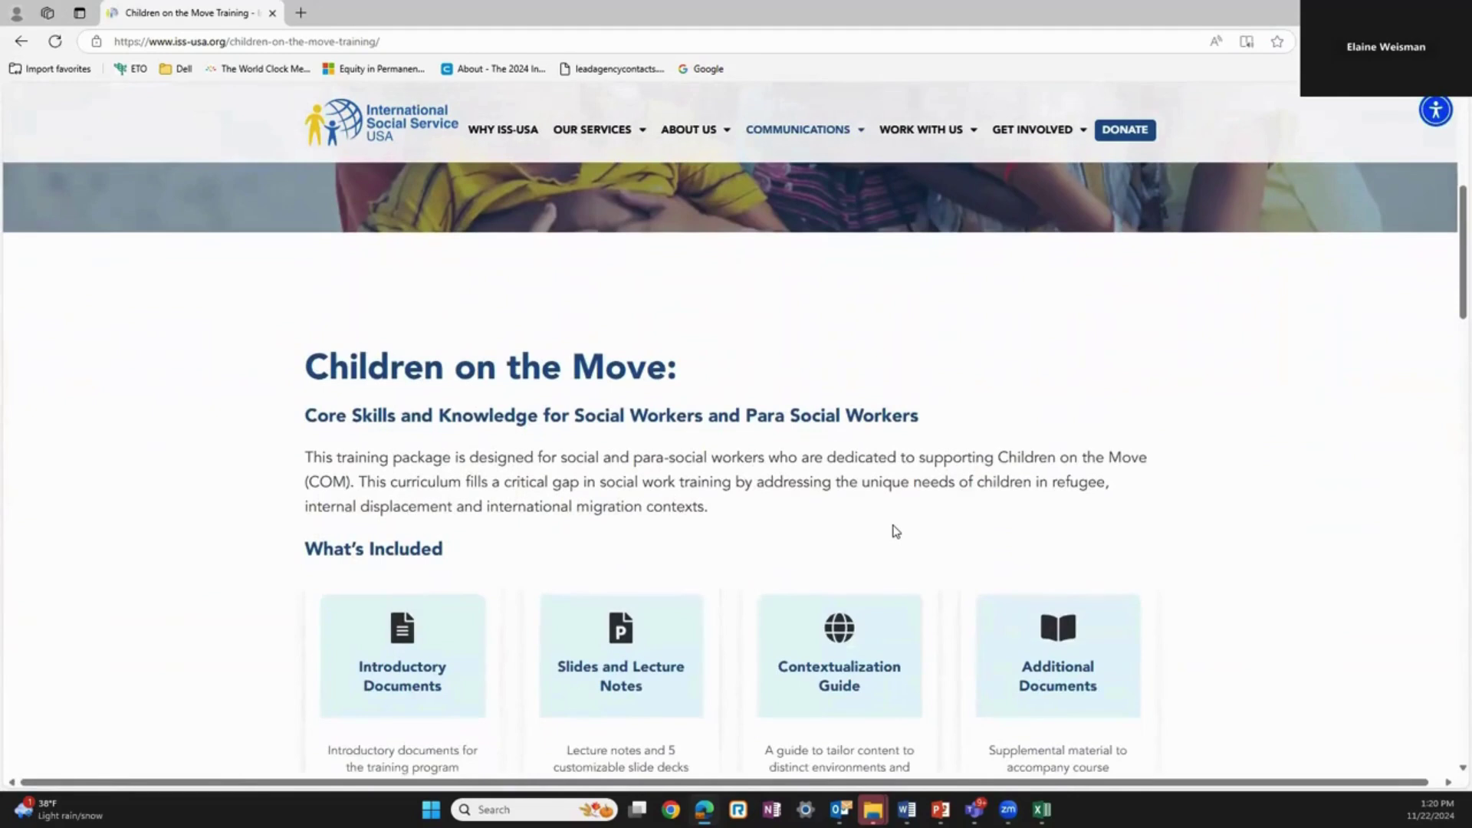
pyautogui.scroll(-1, 895, 531)
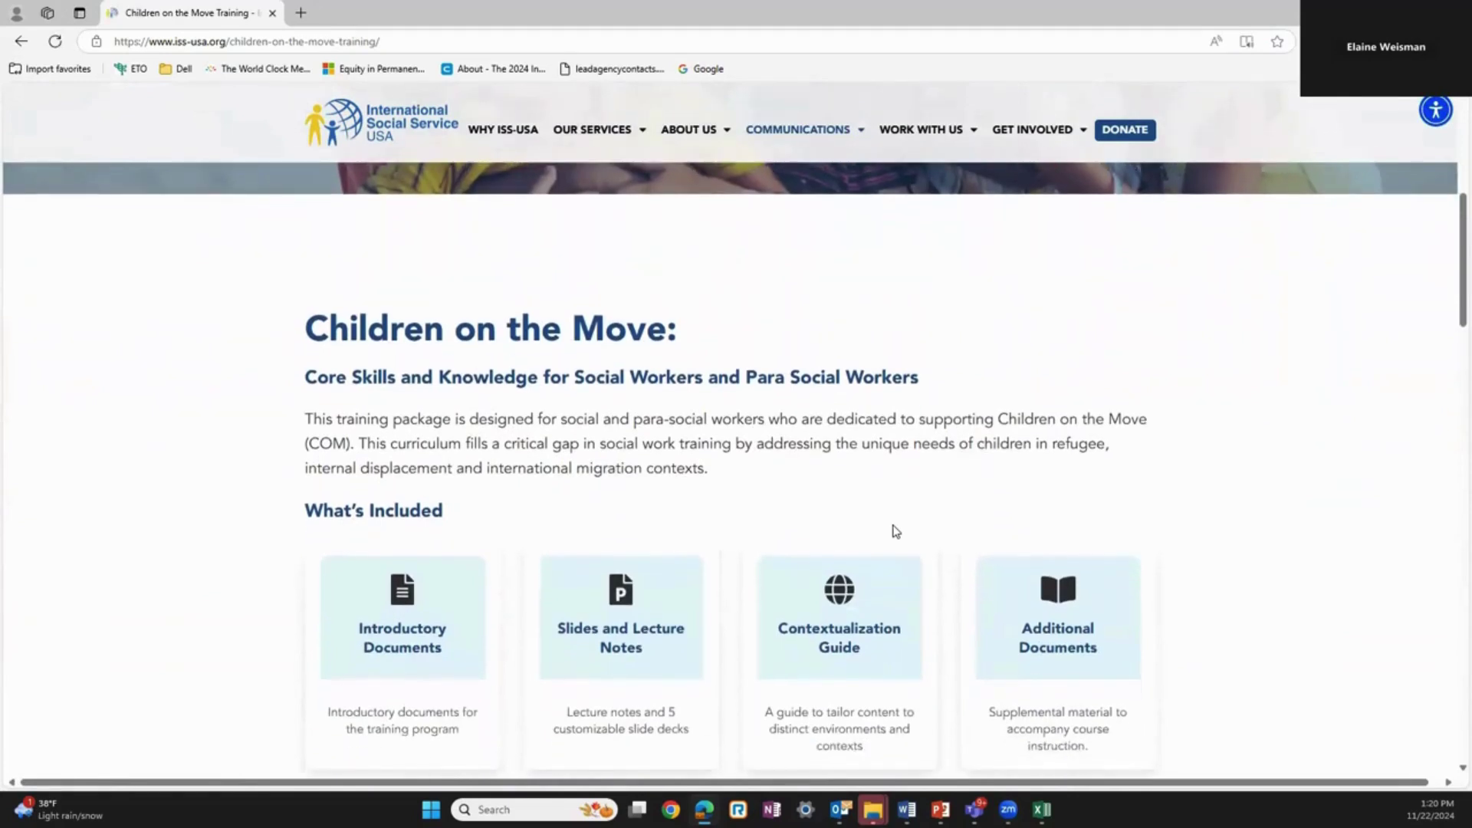
pyautogui.scroll(-1, 896, 530)
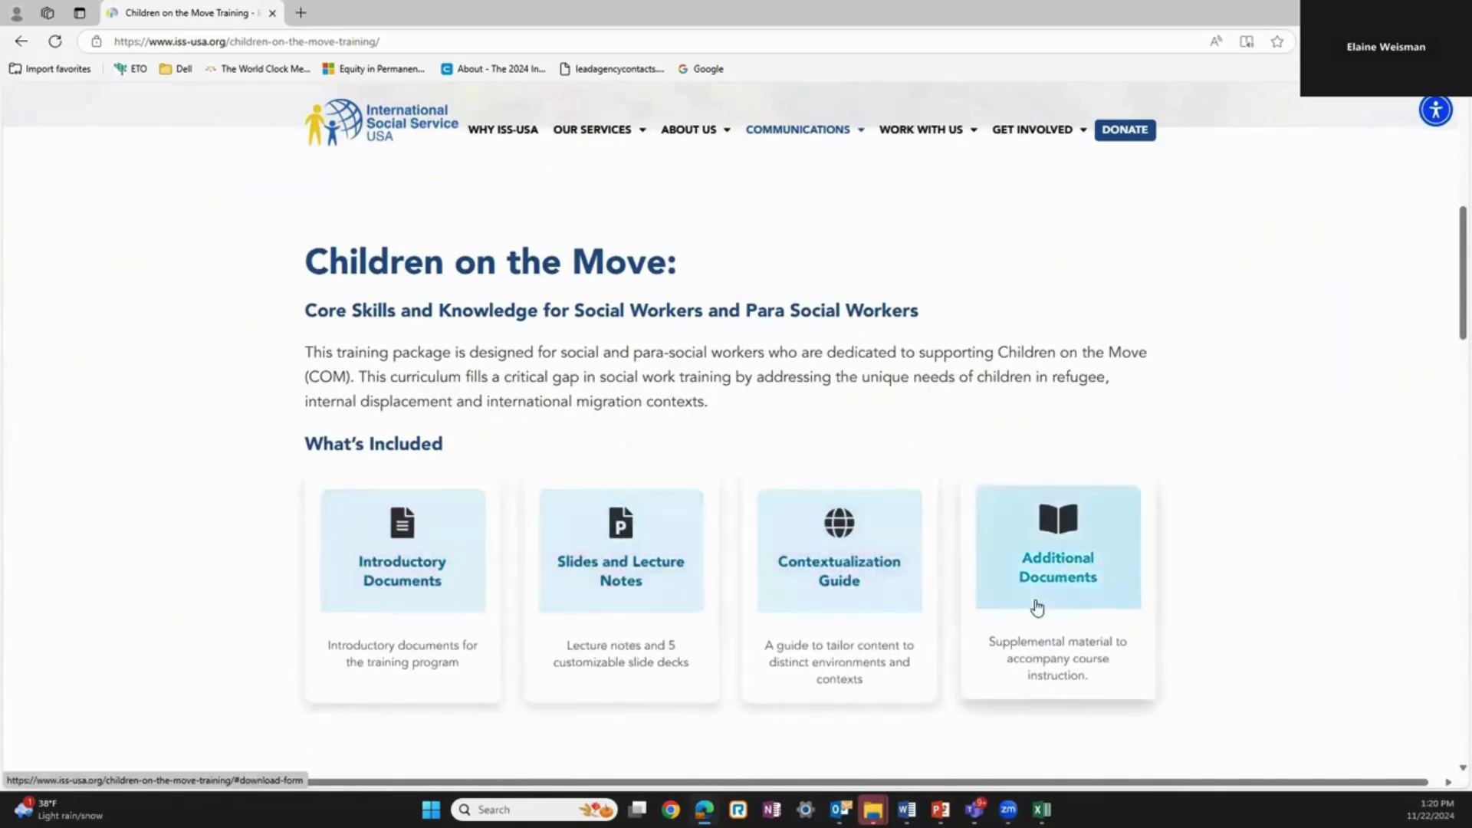
pyautogui.scroll(-3, 1037, 608)
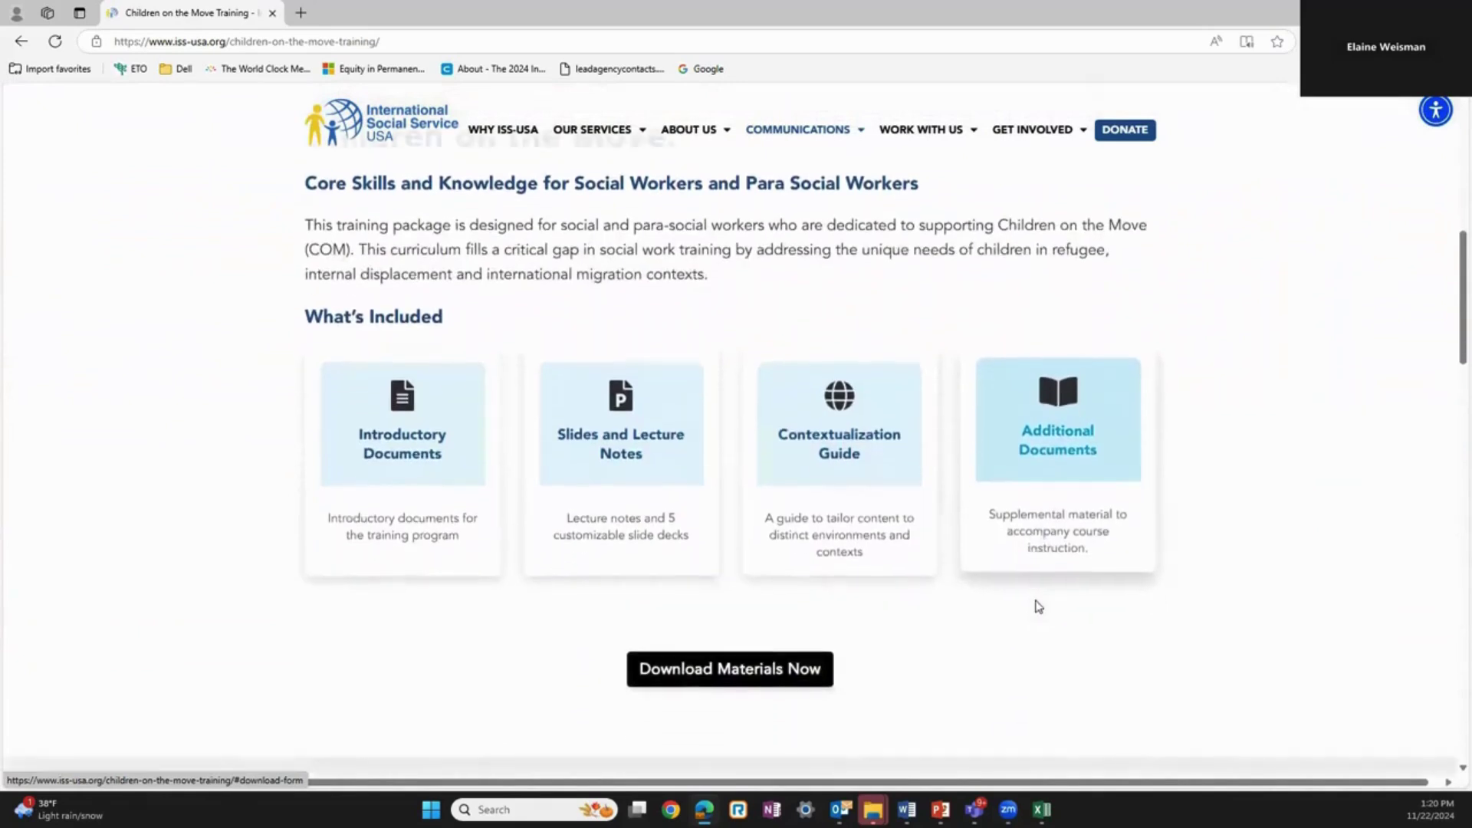
pyautogui.scroll(-2, 1036, 607)
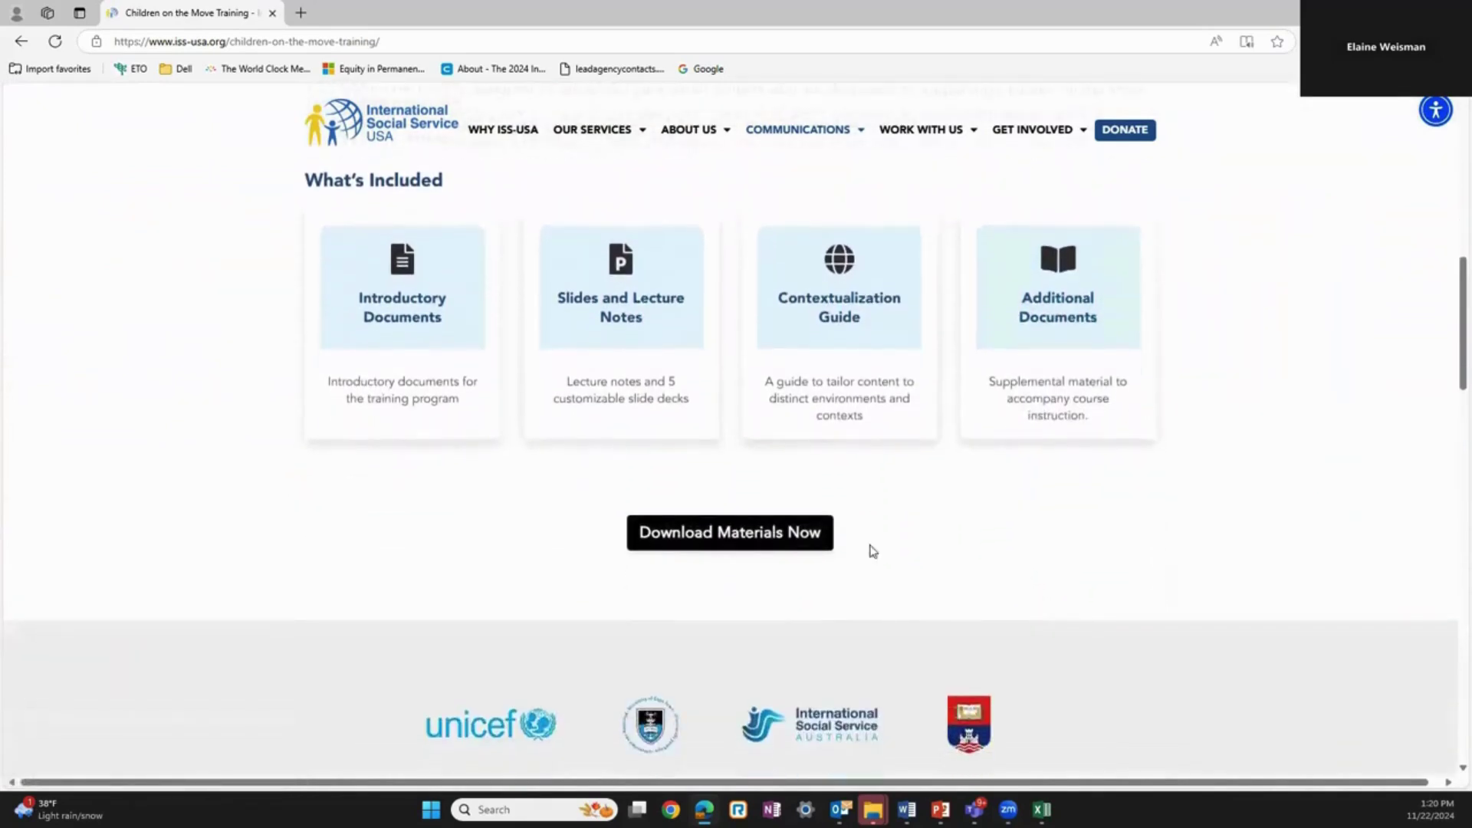
# Step: Open the download form and enter the first and last name using autofill suggestions
pyautogui.click(807, 540)
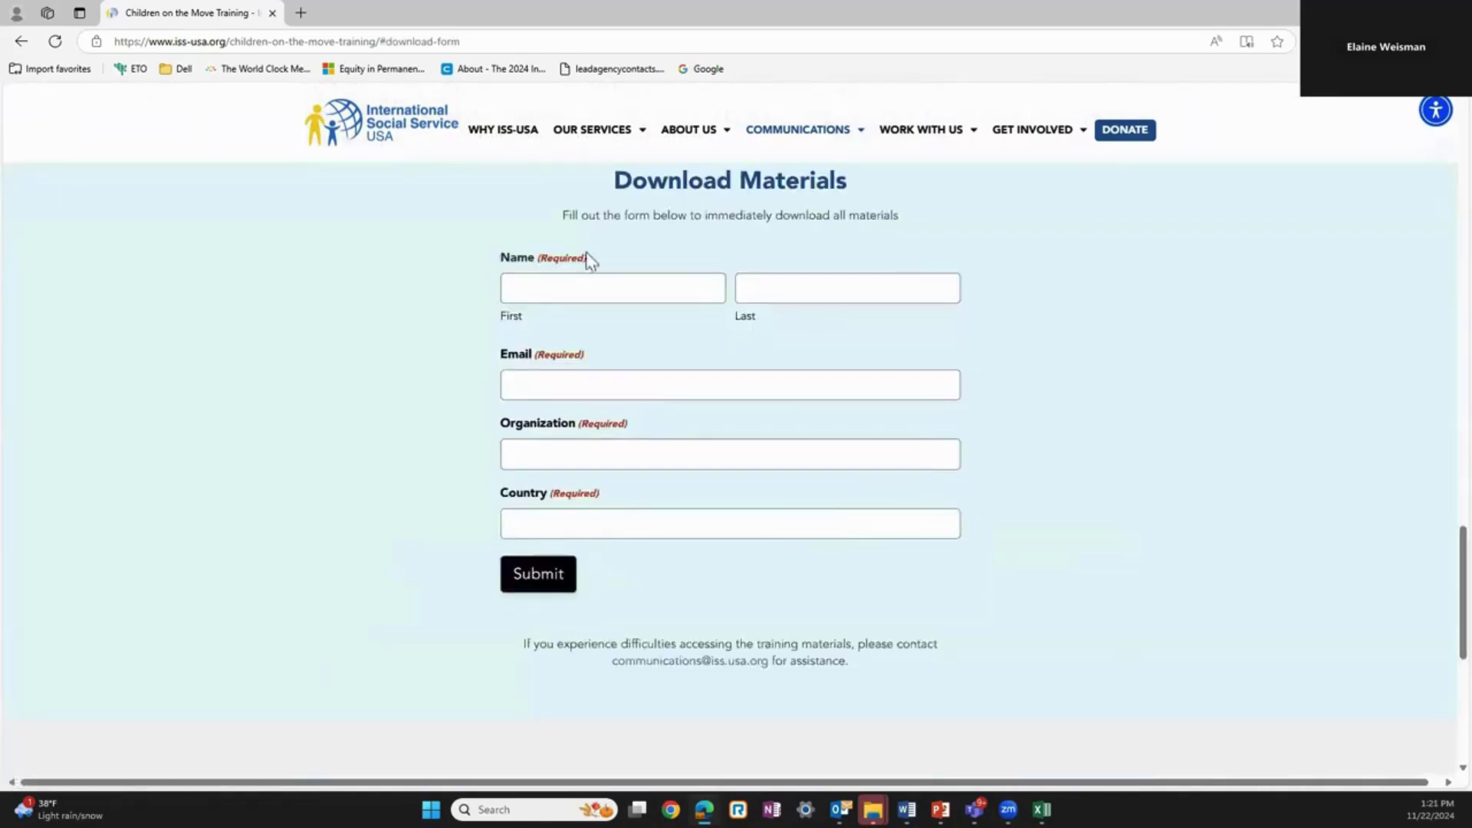
pyautogui.click(668, 283)
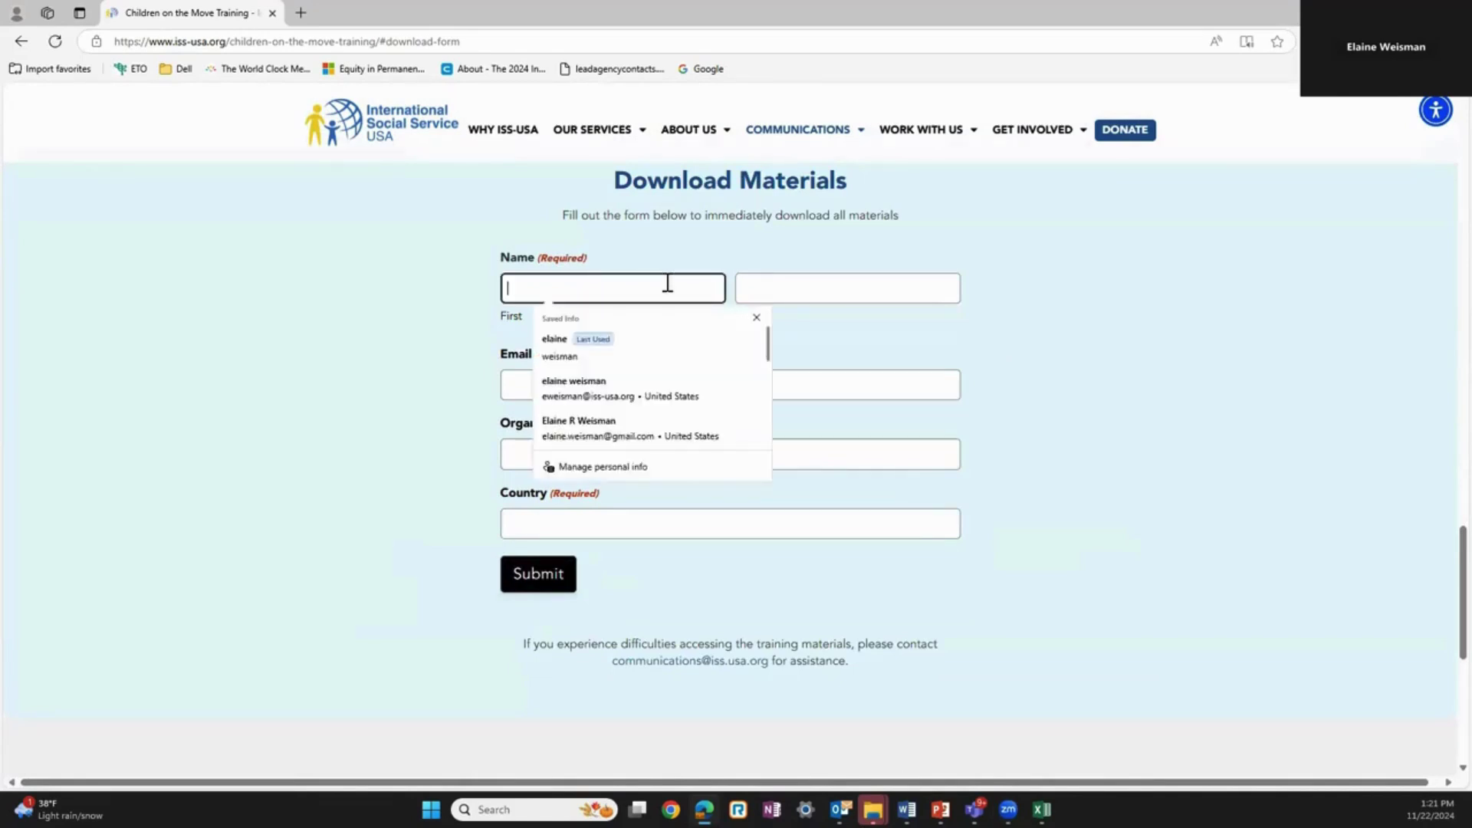
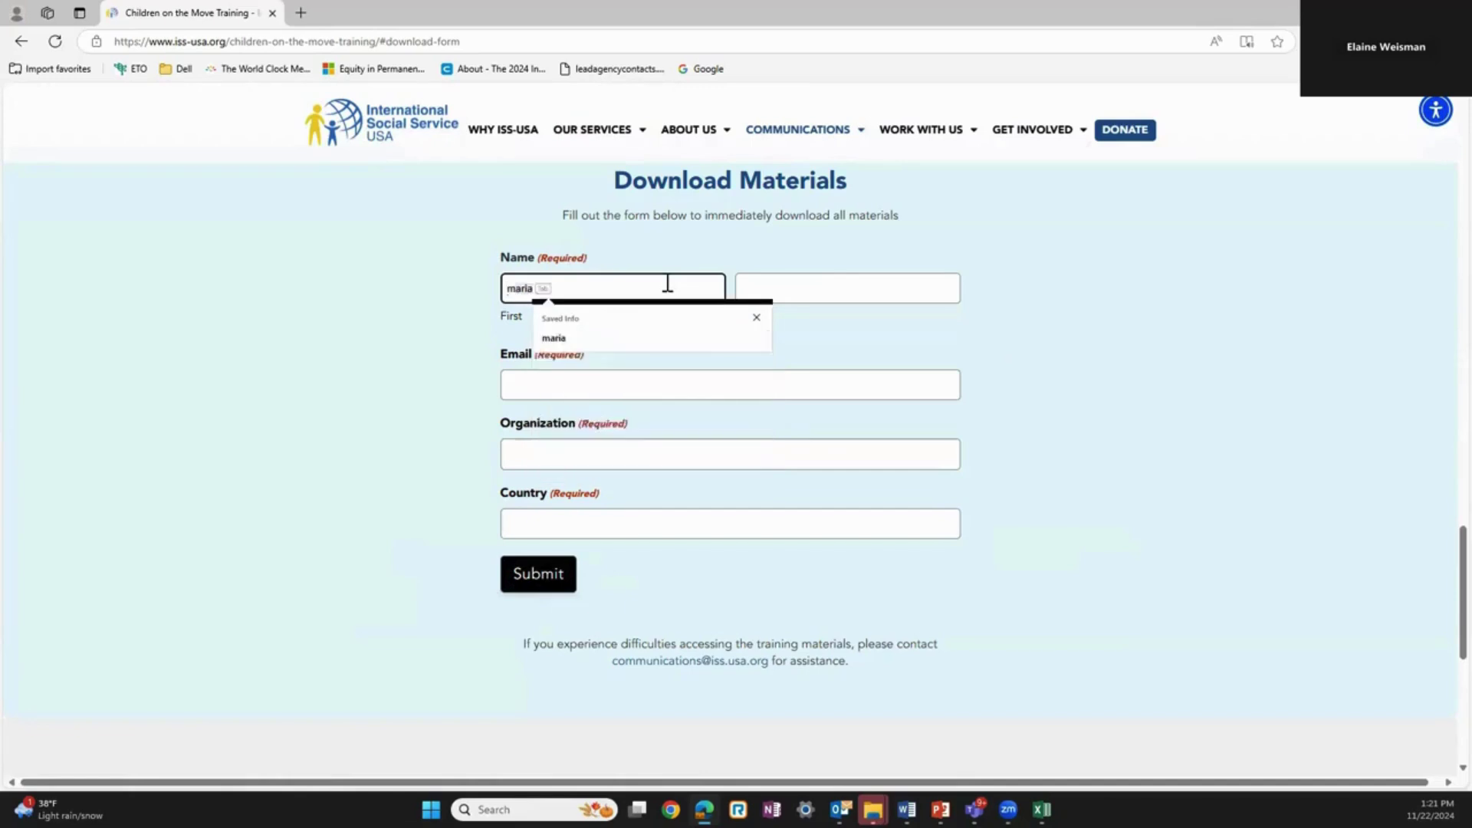
pyautogui.click(654, 337)
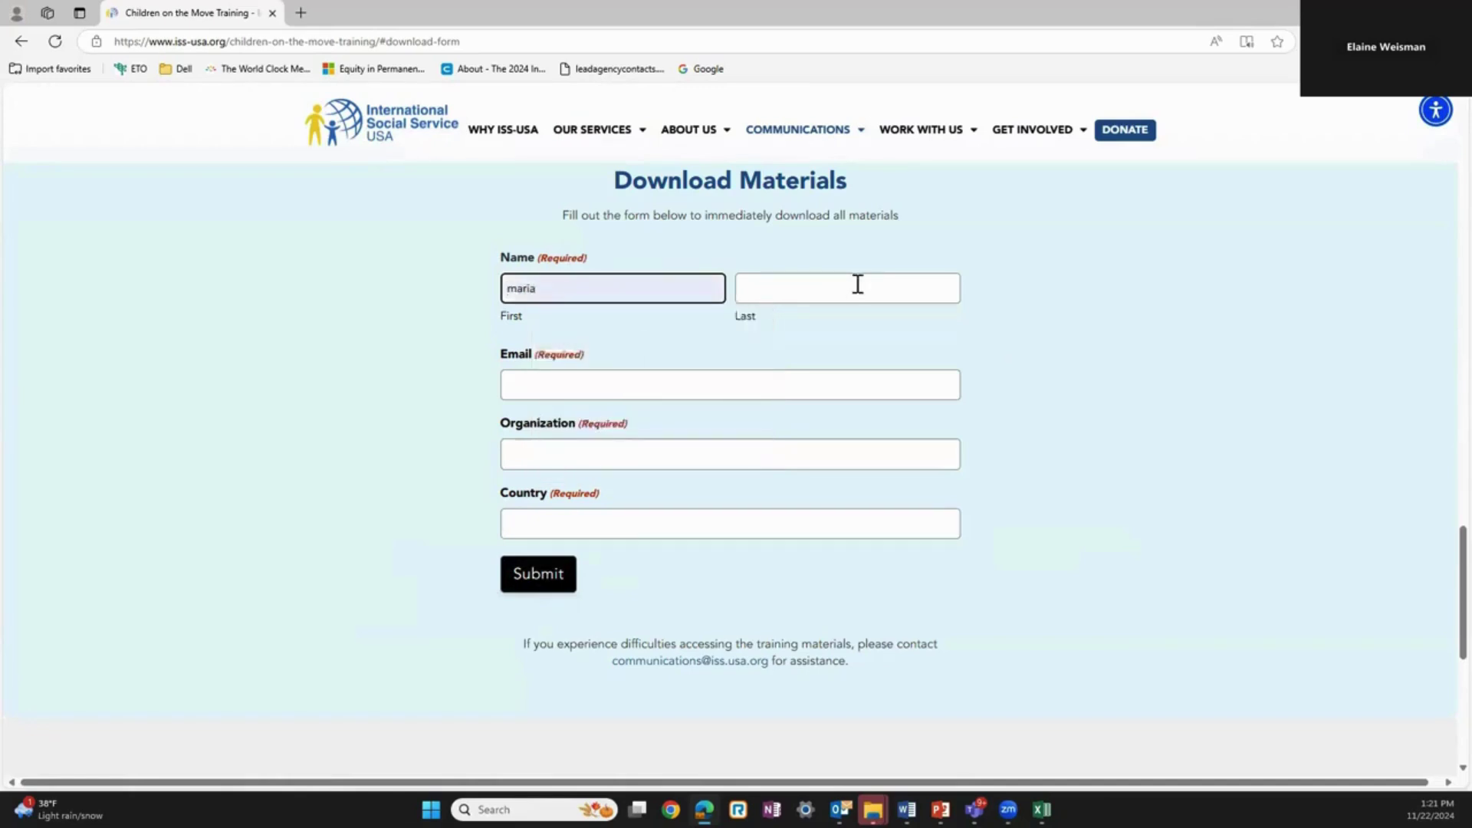
pyautogui.click(858, 285)
pyautogui.click(838, 340)
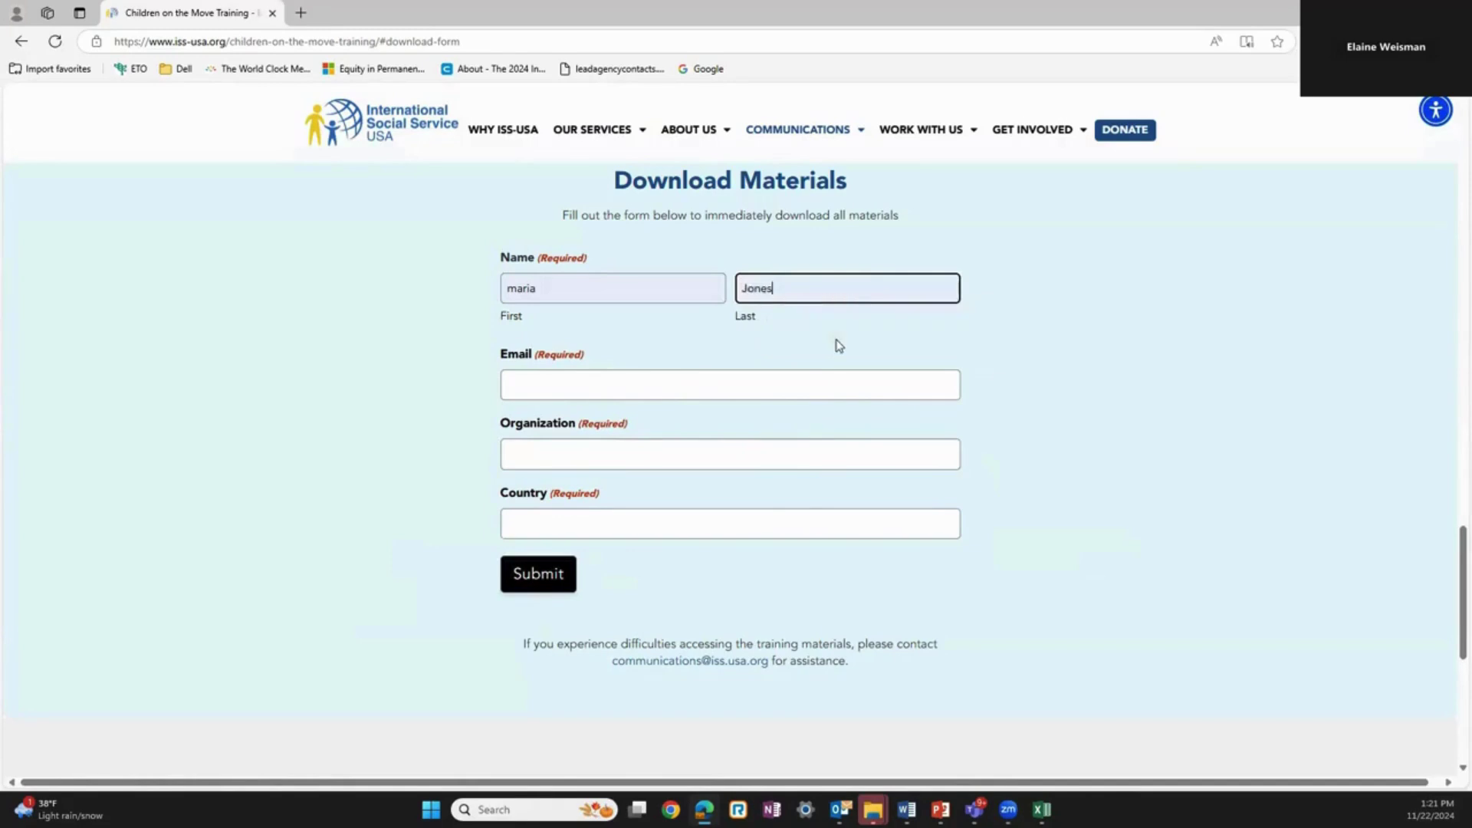
# Step: Fill in the saved e-mail, organization ISS-USA and country United States, then submit
pyautogui.click(796, 392)
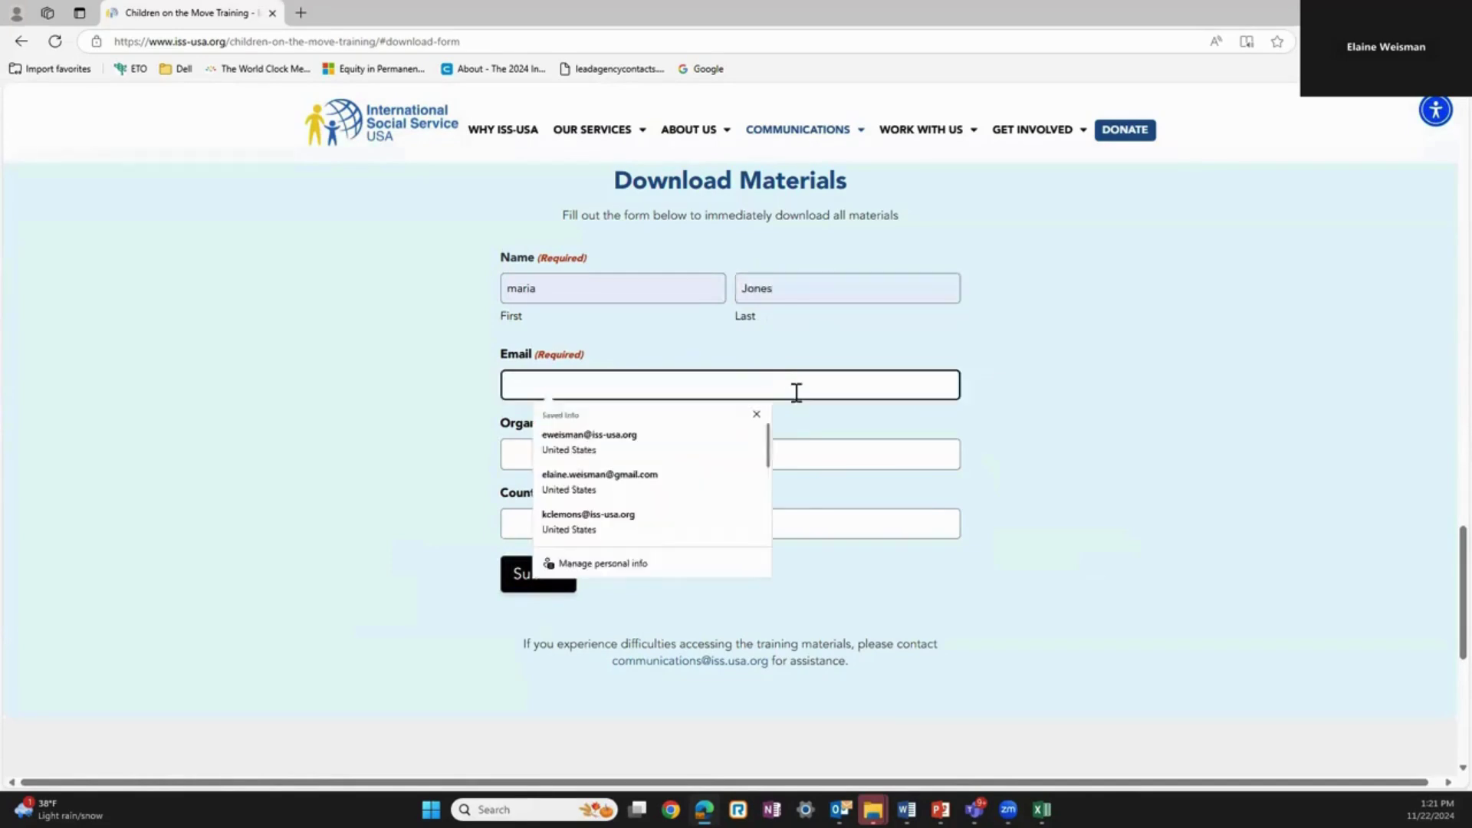
pyautogui.click(692, 437)
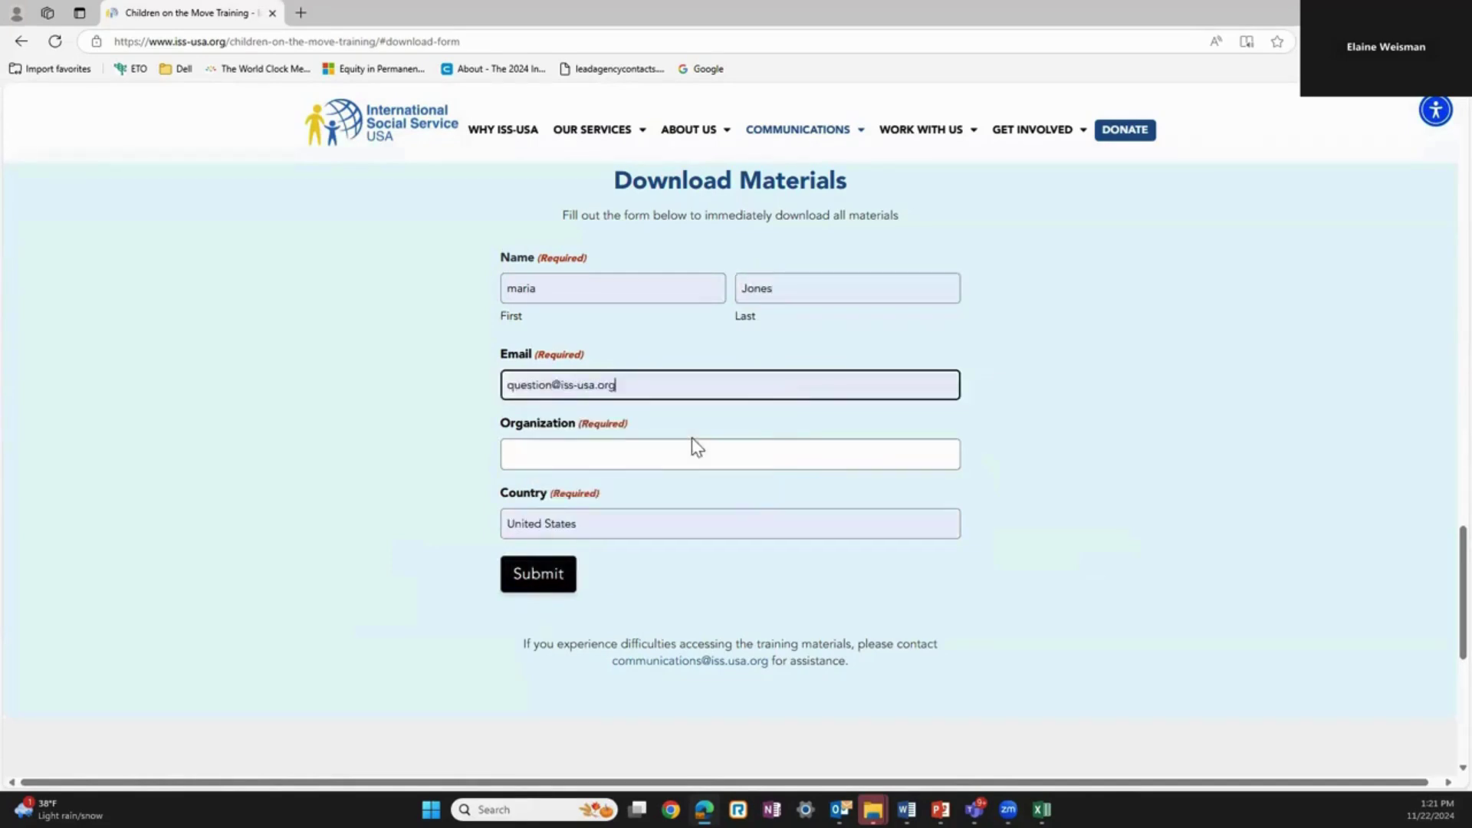
pyautogui.click(683, 452)
pyautogui.write('ISS-USA')
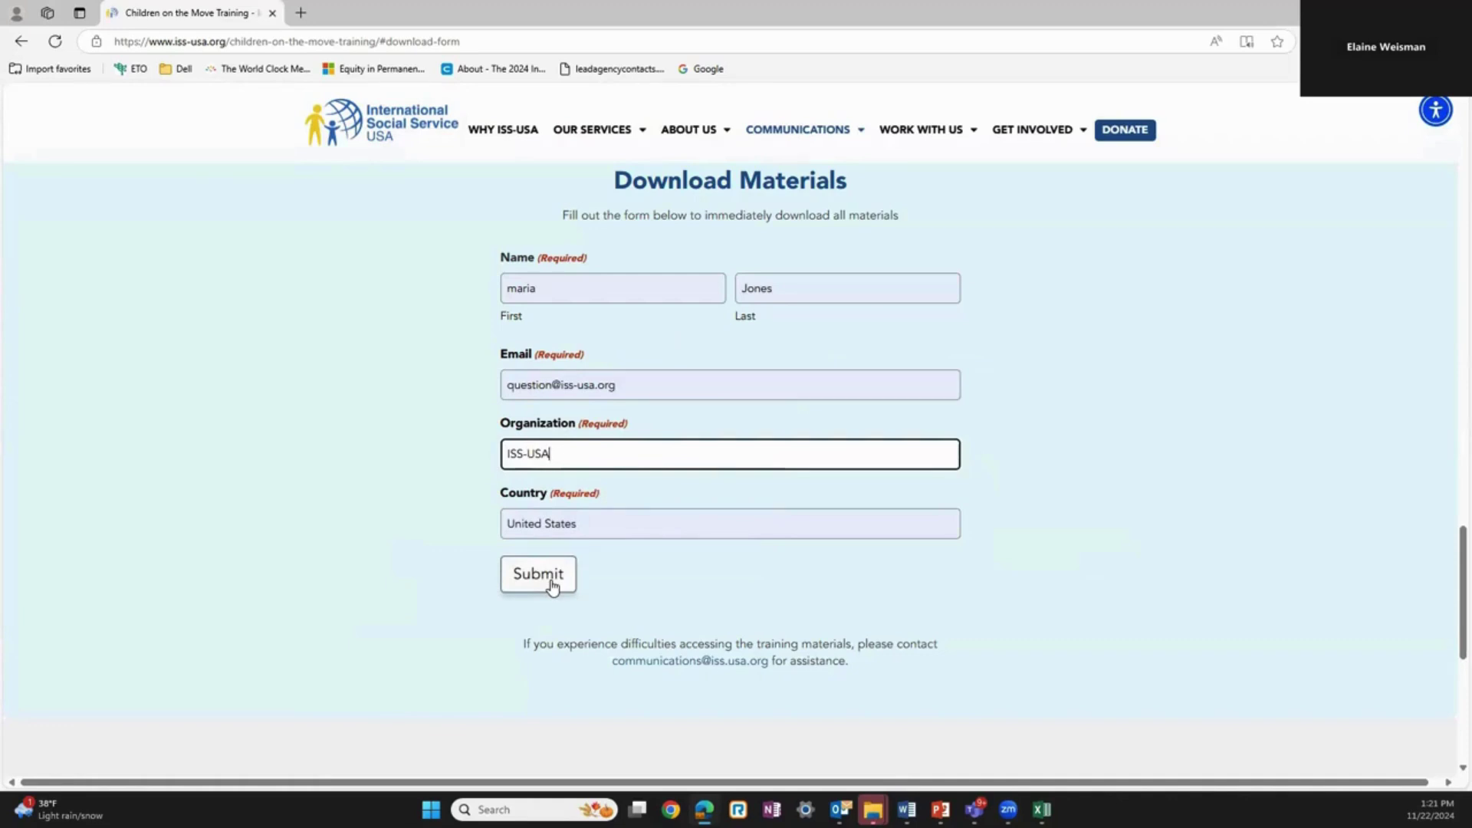
pyautogui.click(553, 586)
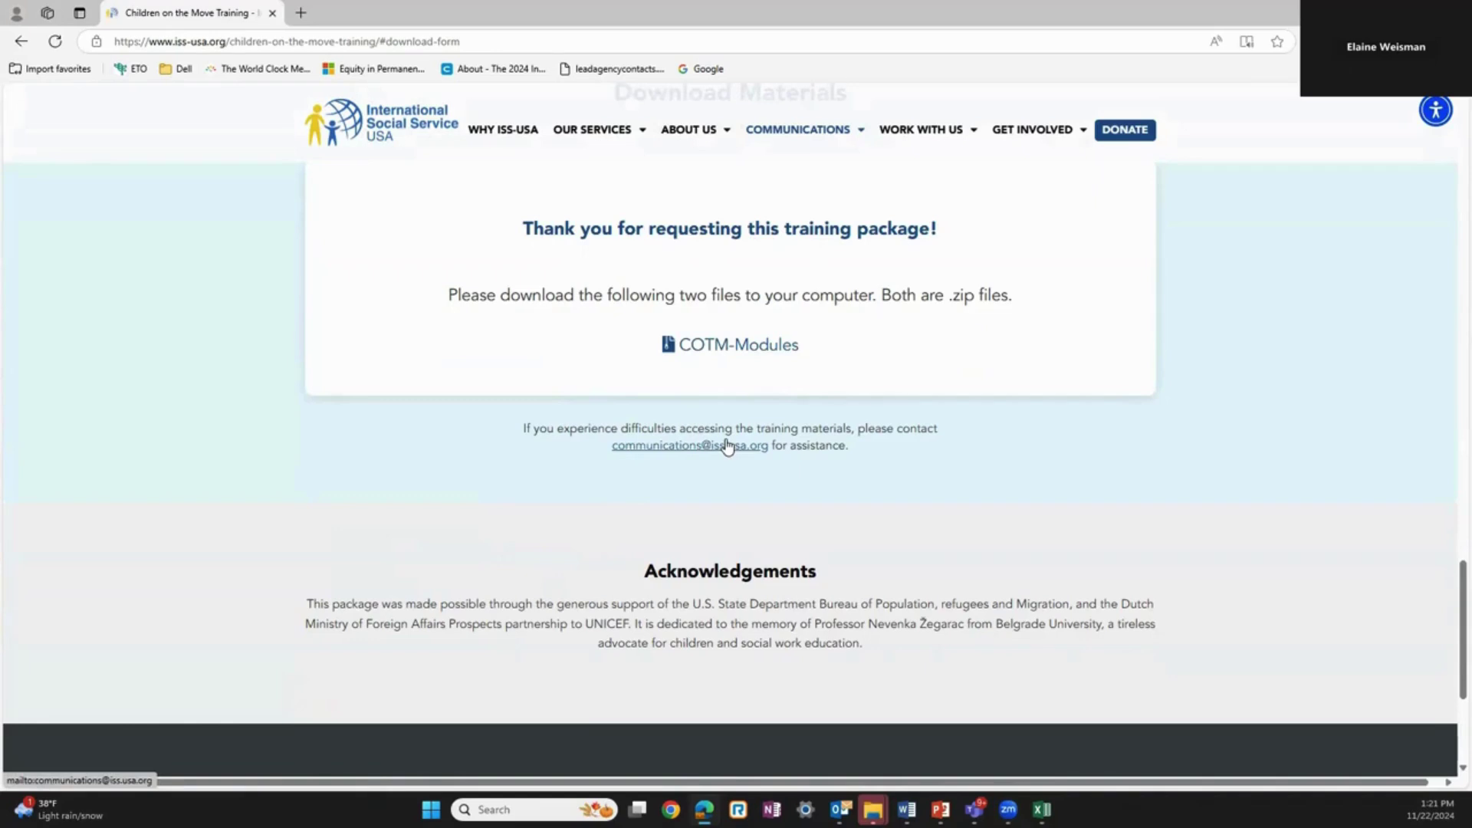
# Step: Download the COTM-Modules zip and bring up the unzipped Children on the Move Materials
pyautogui.click(759, 345)
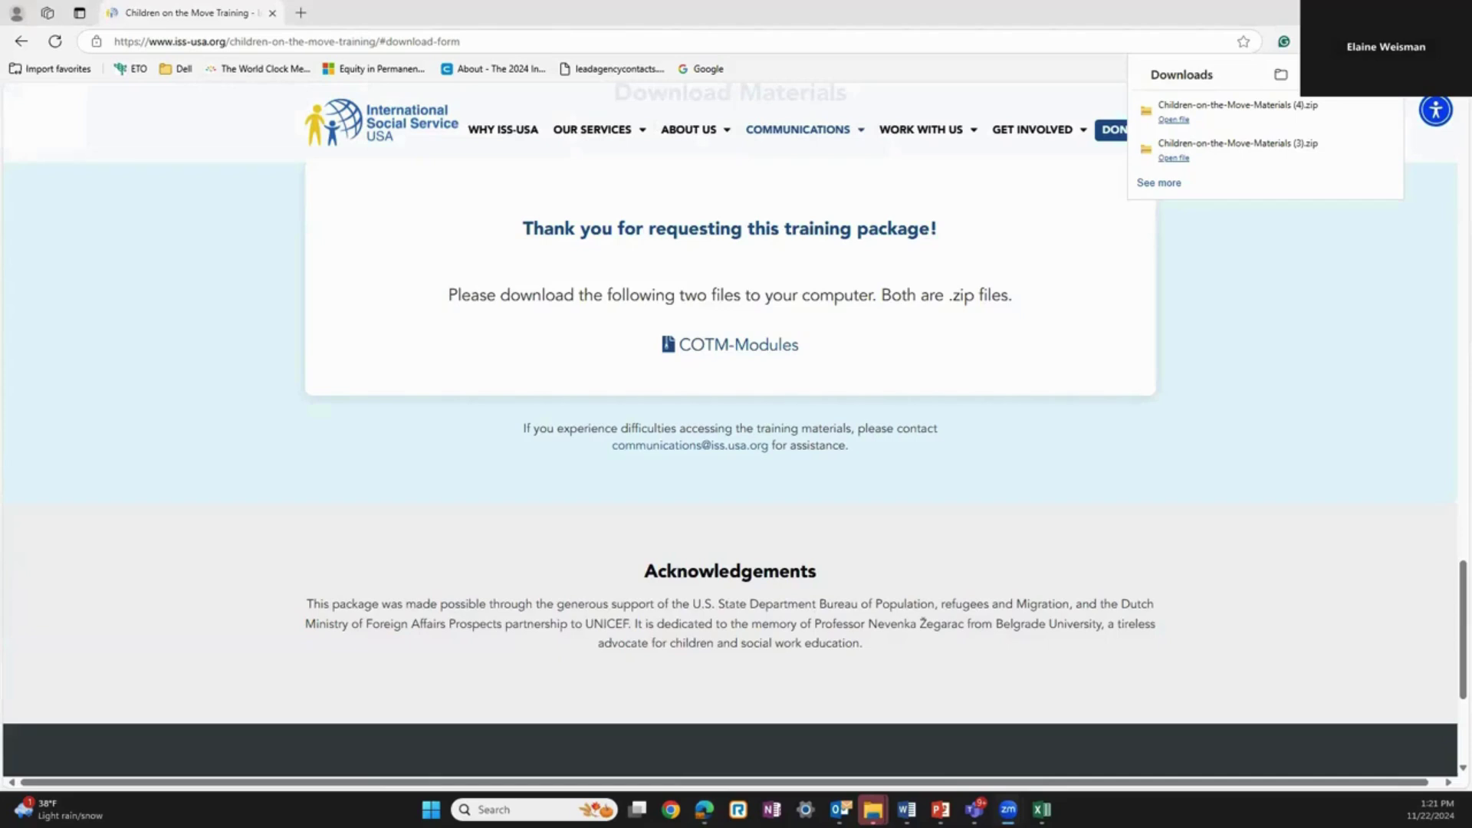
pyautogui.hotkey('alt', 'Tab')
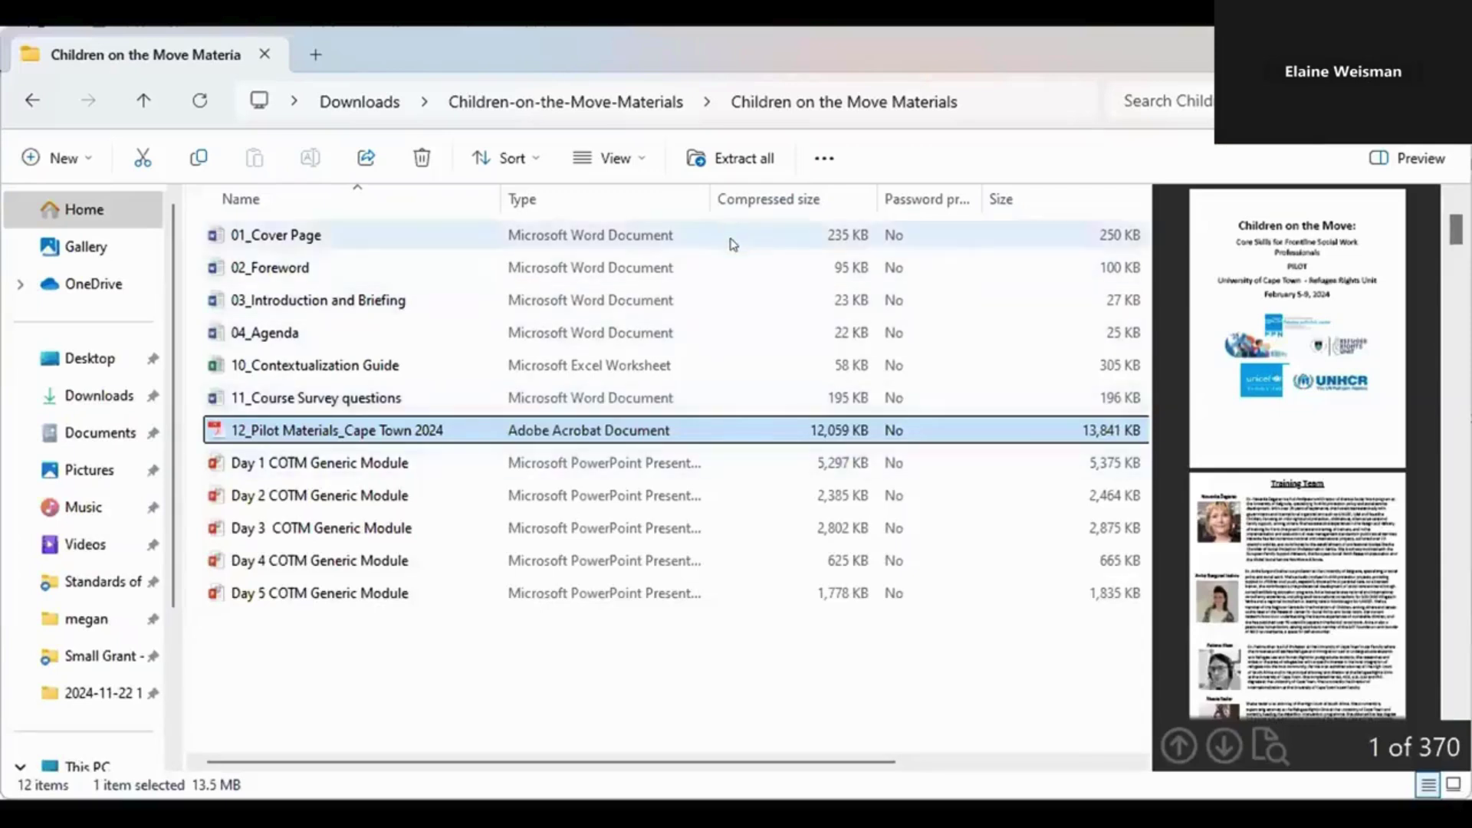
# Step: Select the 04_Agenda Word document among the Children on the Move Materials files
pyautogui.click(515, 181)
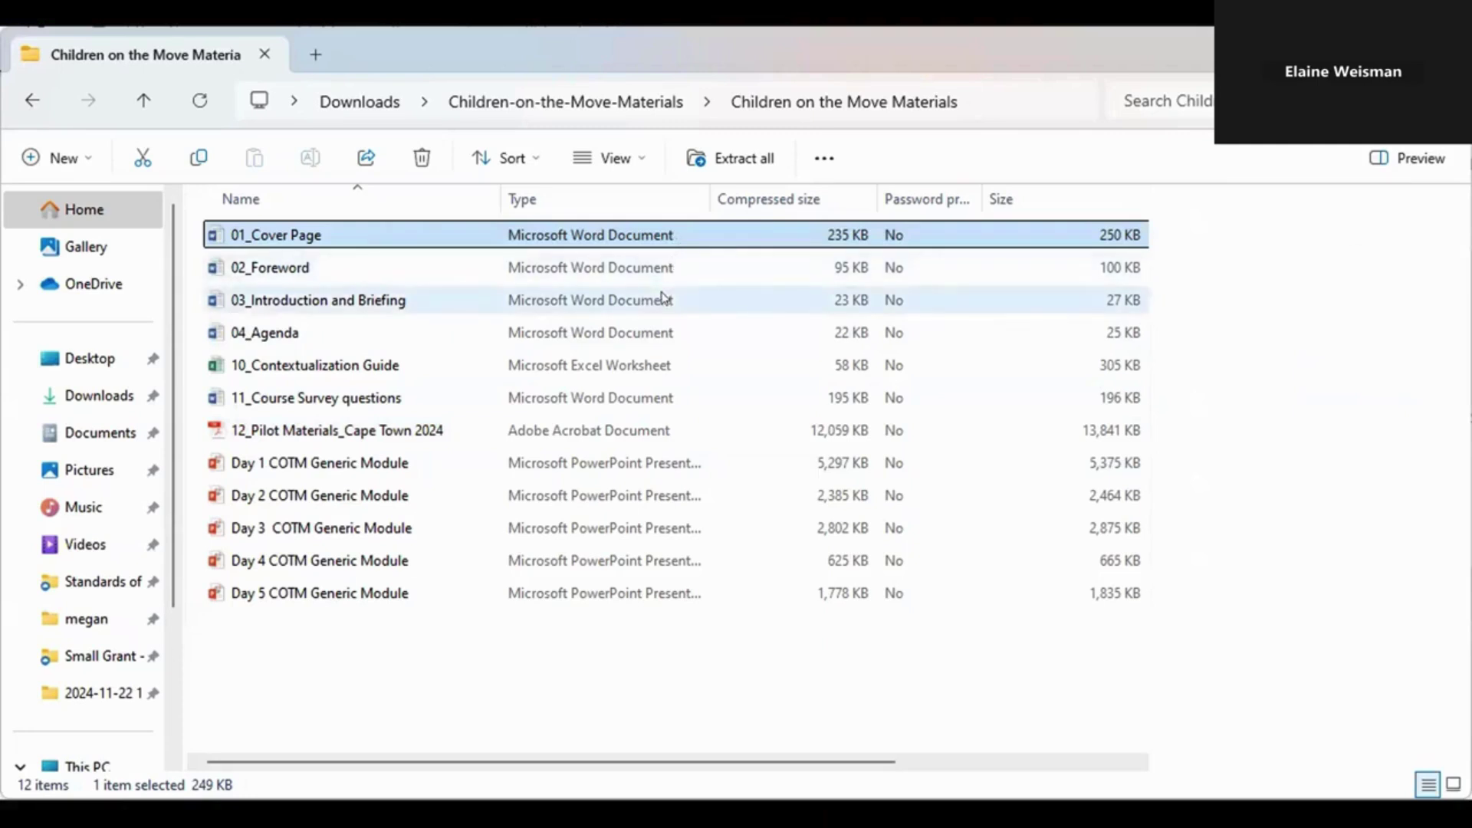
pyautogui.click(655, 337)
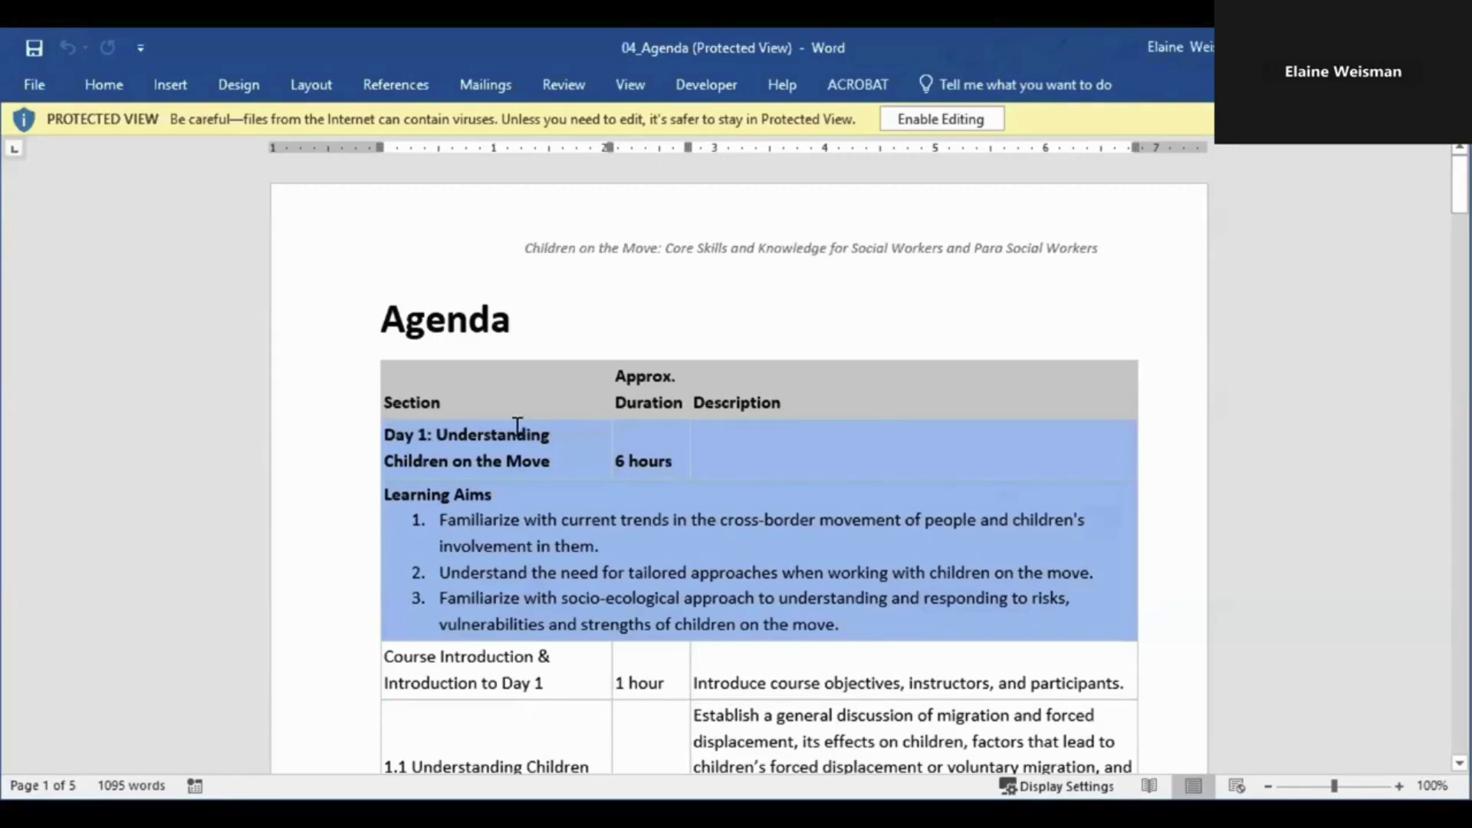
# Step: Scroll the 04_Agenda through Days 4 and 5 to the Course Closure row, then return to the folder
pyautogui.scroll(-2, 547, 520)
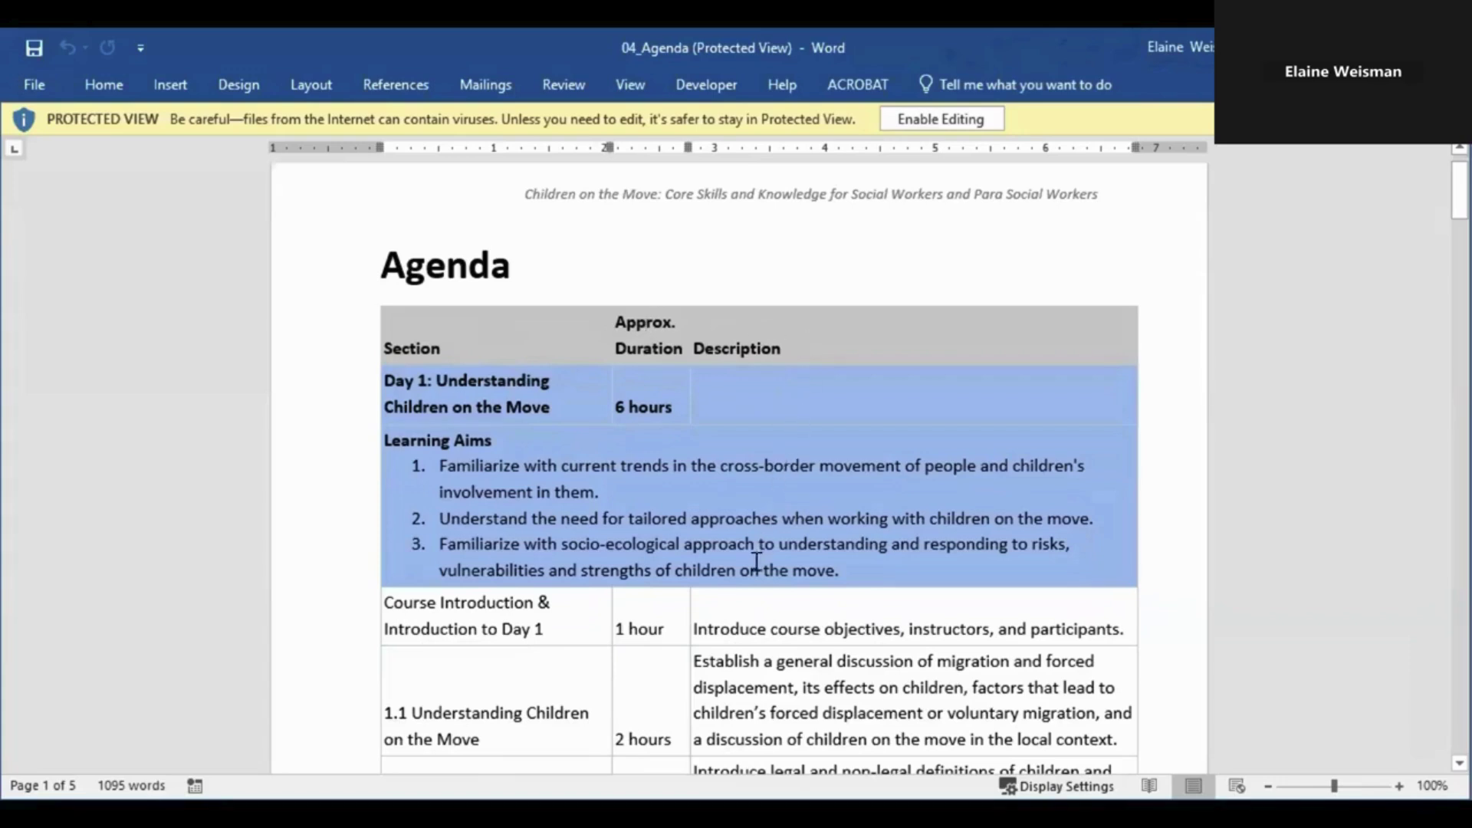
pyautogui.scroll(-1, 739, 595)
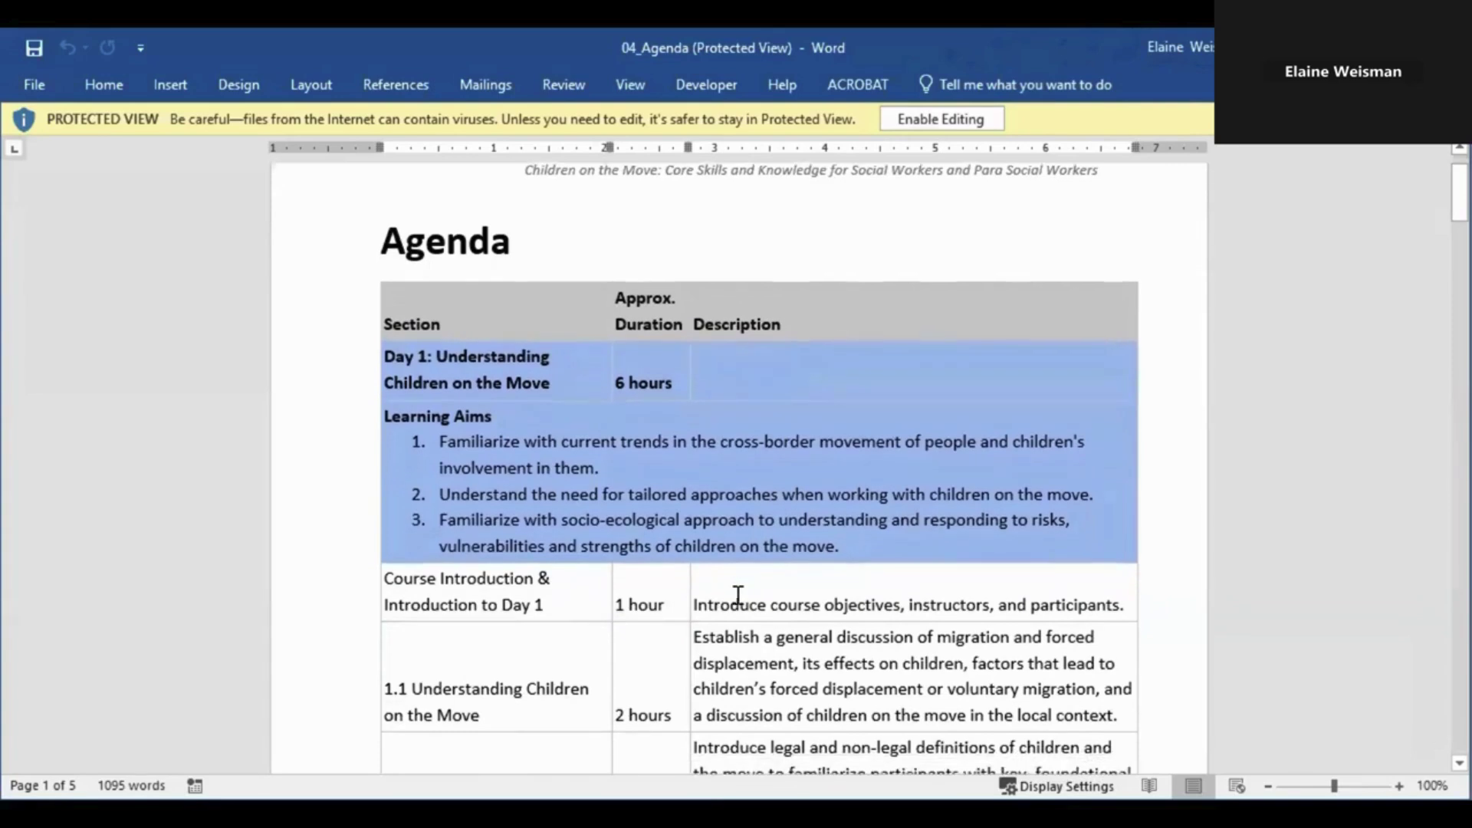
pyautogui.scroll(-1, 739, 596)
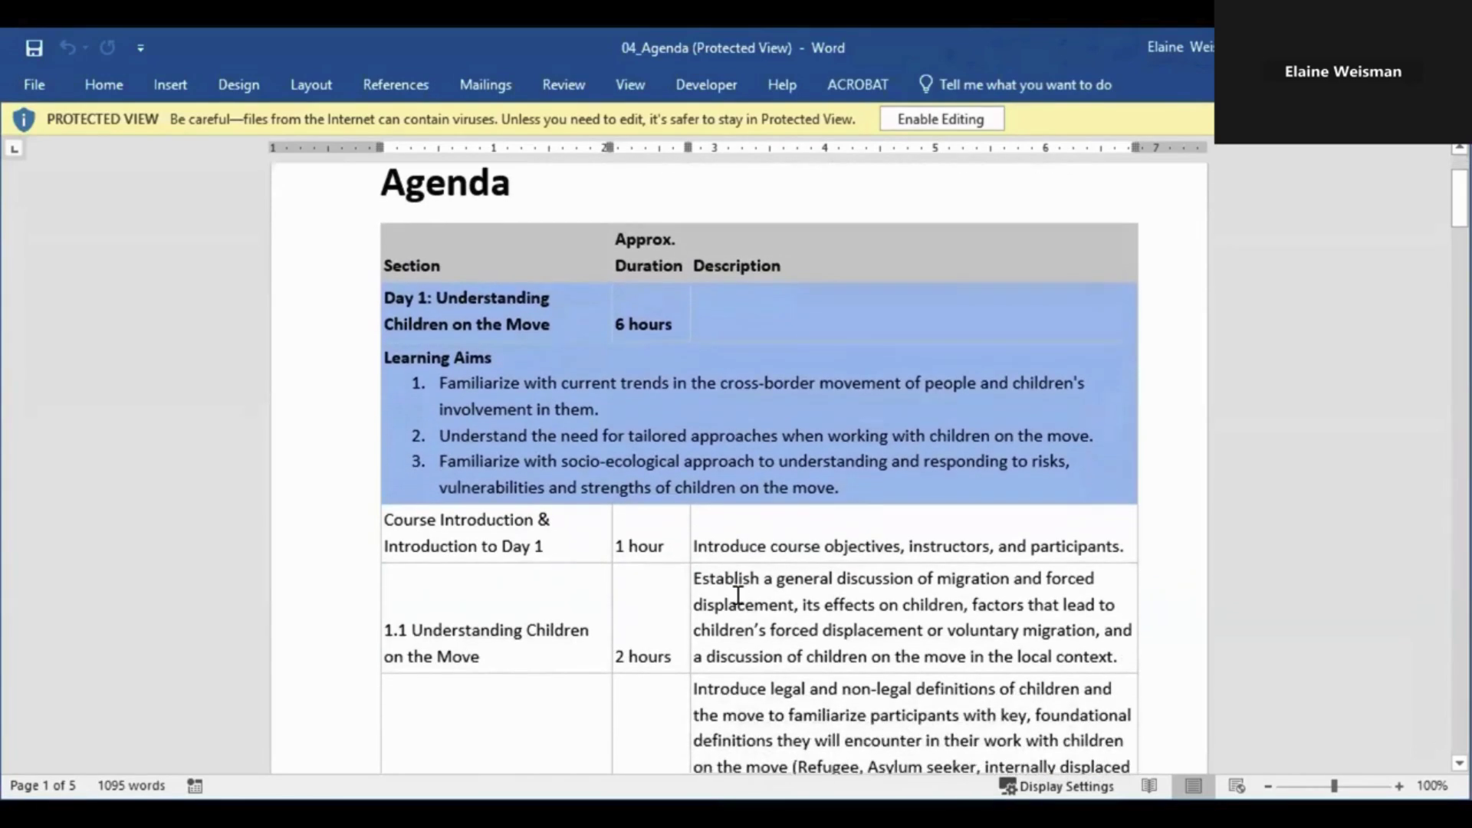
pyautogui.scroll(-2, 739, 596)
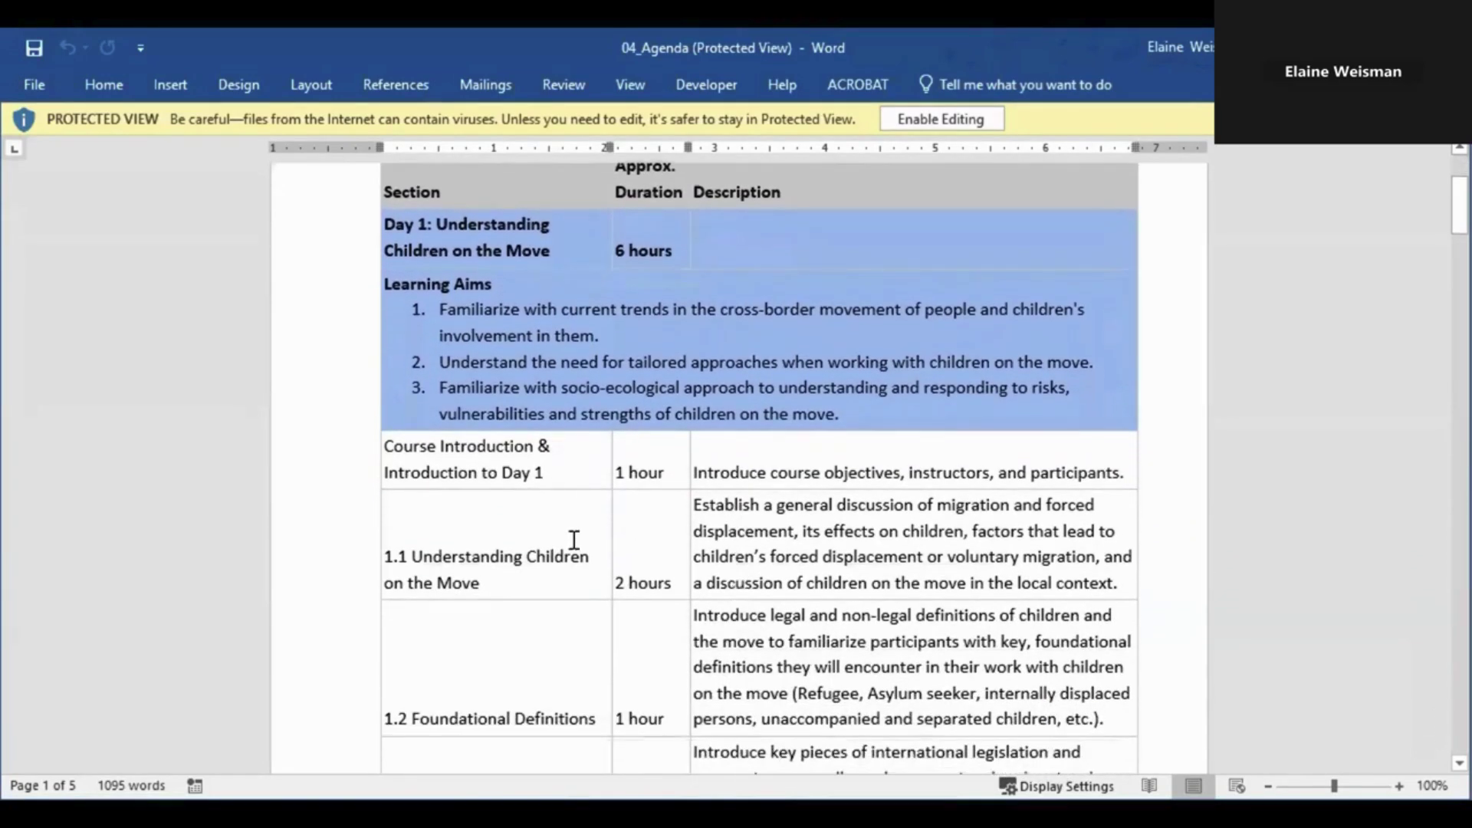
pyautogui.scroll(-1, 572, 575)
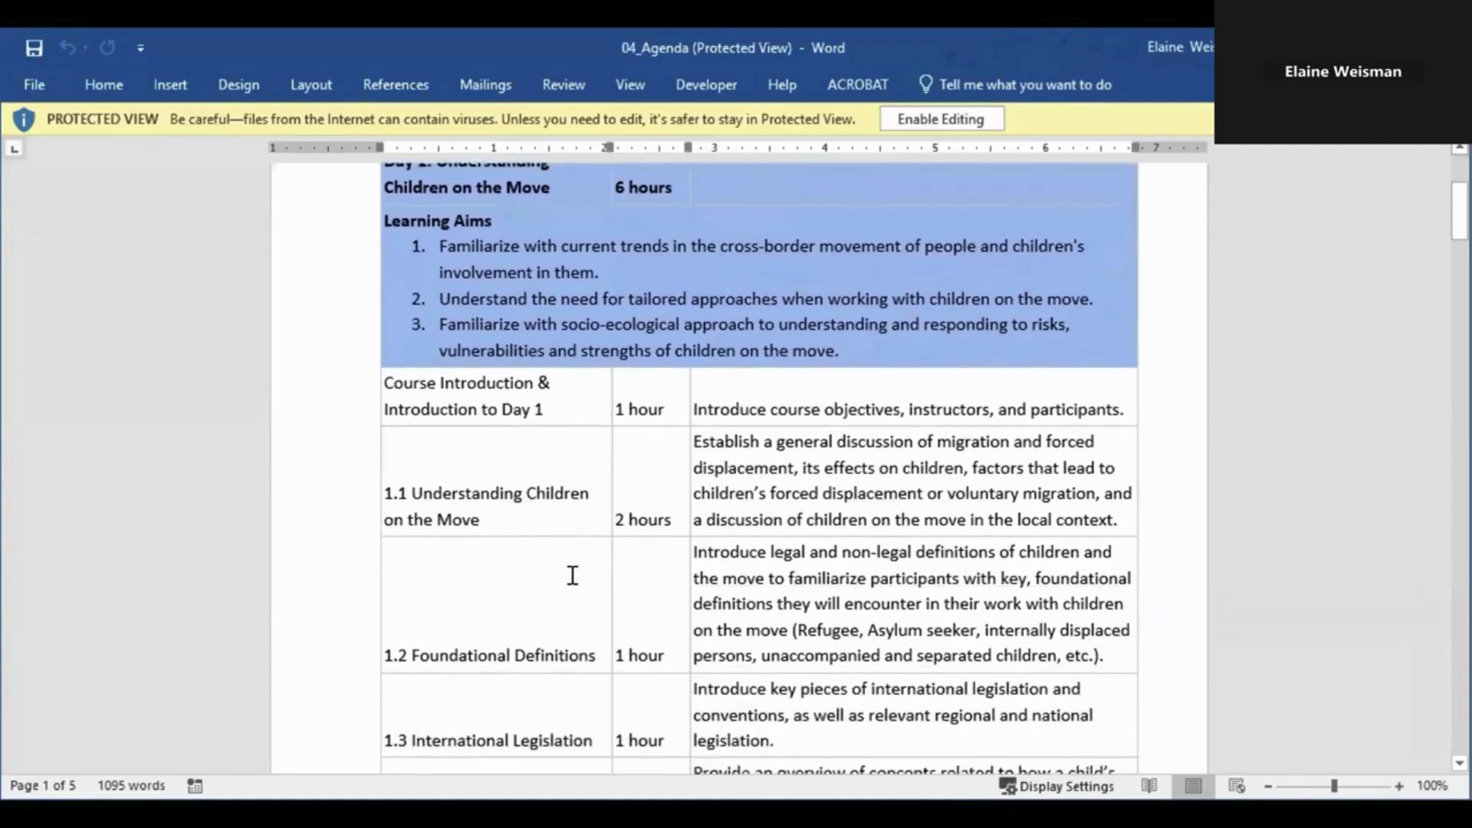
pyautogui.scroll(-3, 572, 575)
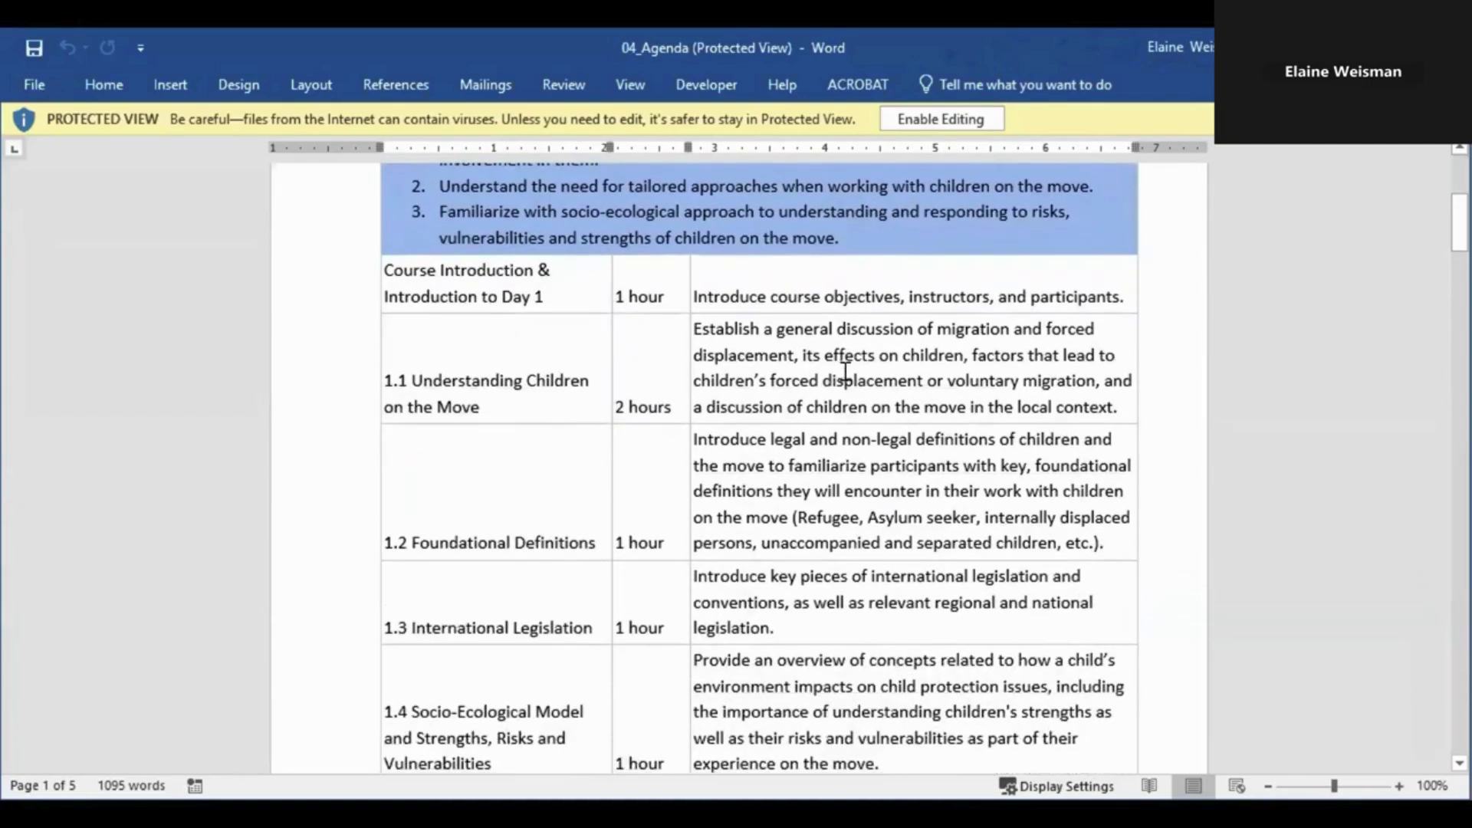
pyautogui.scroll(-2, 843, 601)
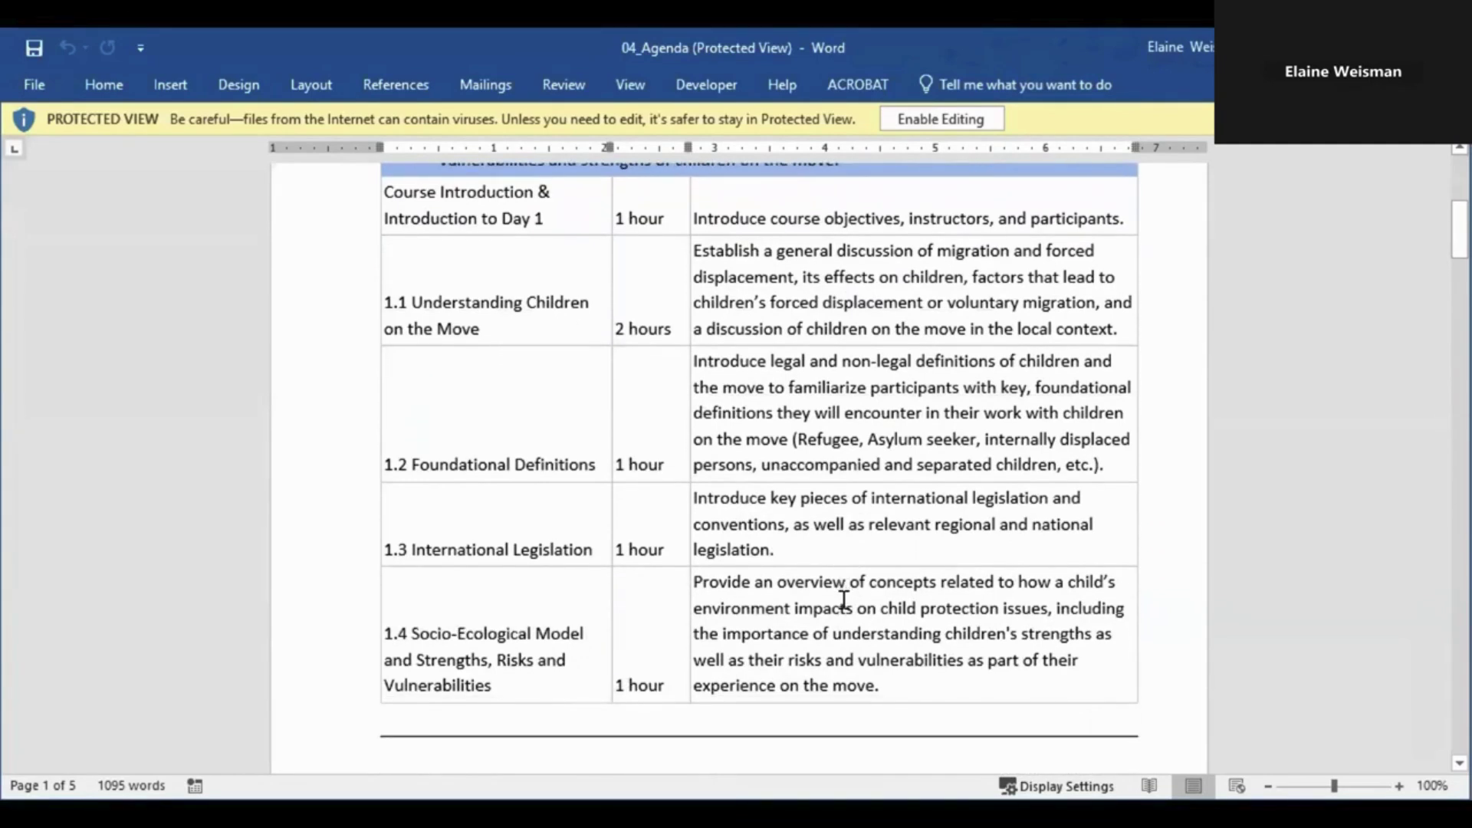
pyautogui.scroll(-1, 844, 600)
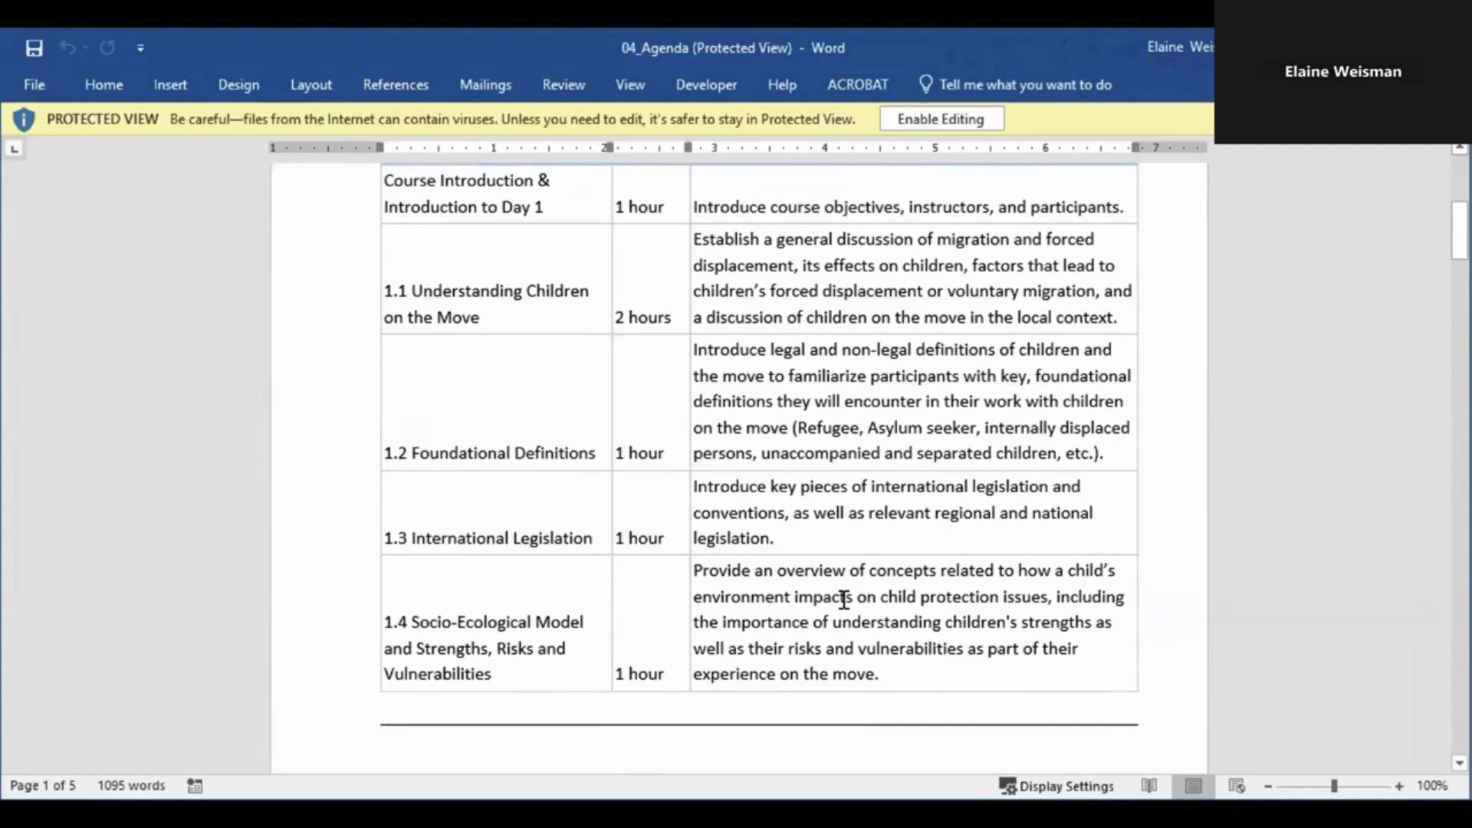
pyautogui.scroll(-1, 843, 600)
pyautogui.scroll(-2, 844, 600)
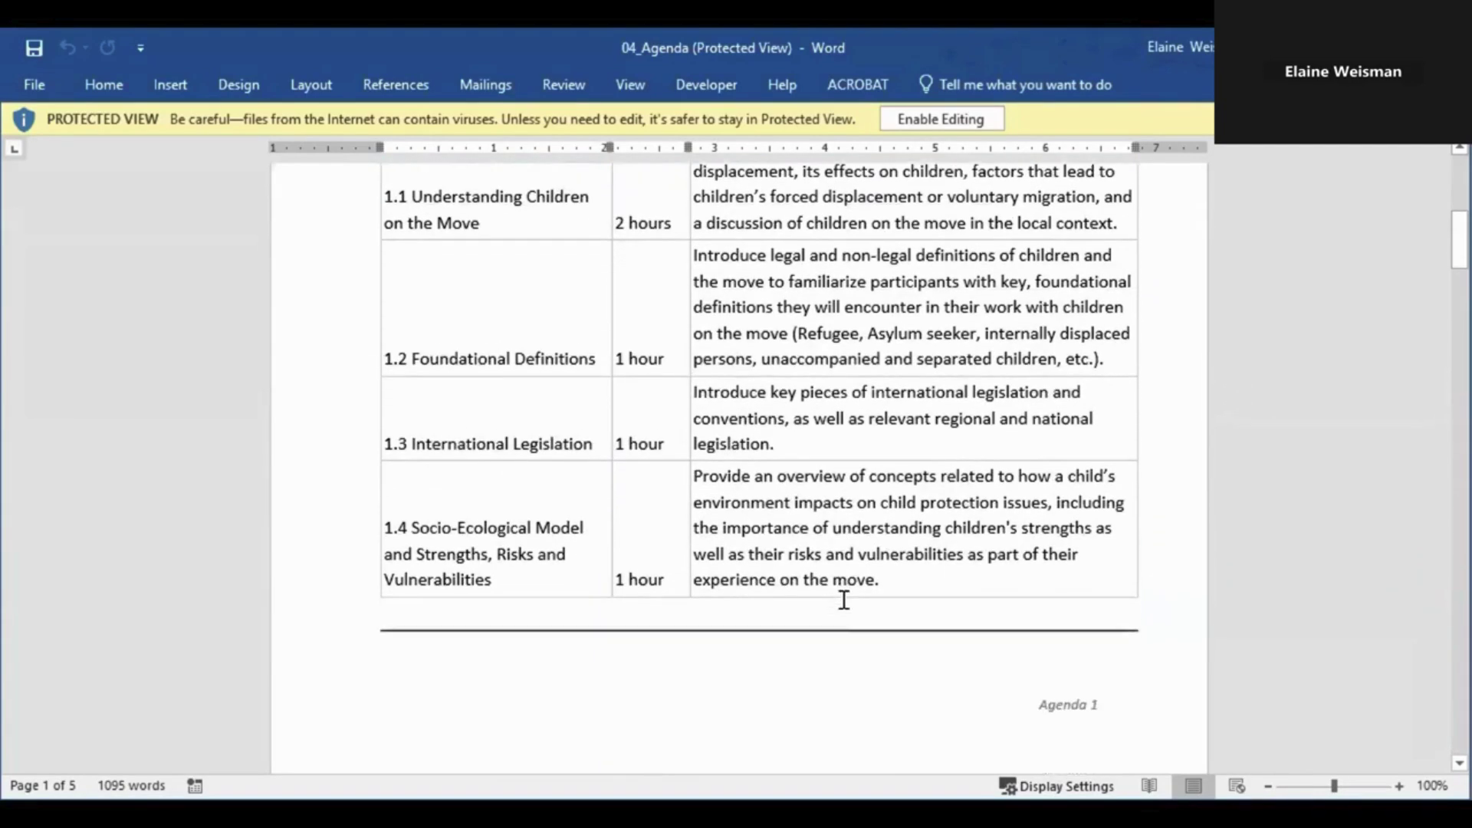
pyautogui.scroll(-3, 843, 600)
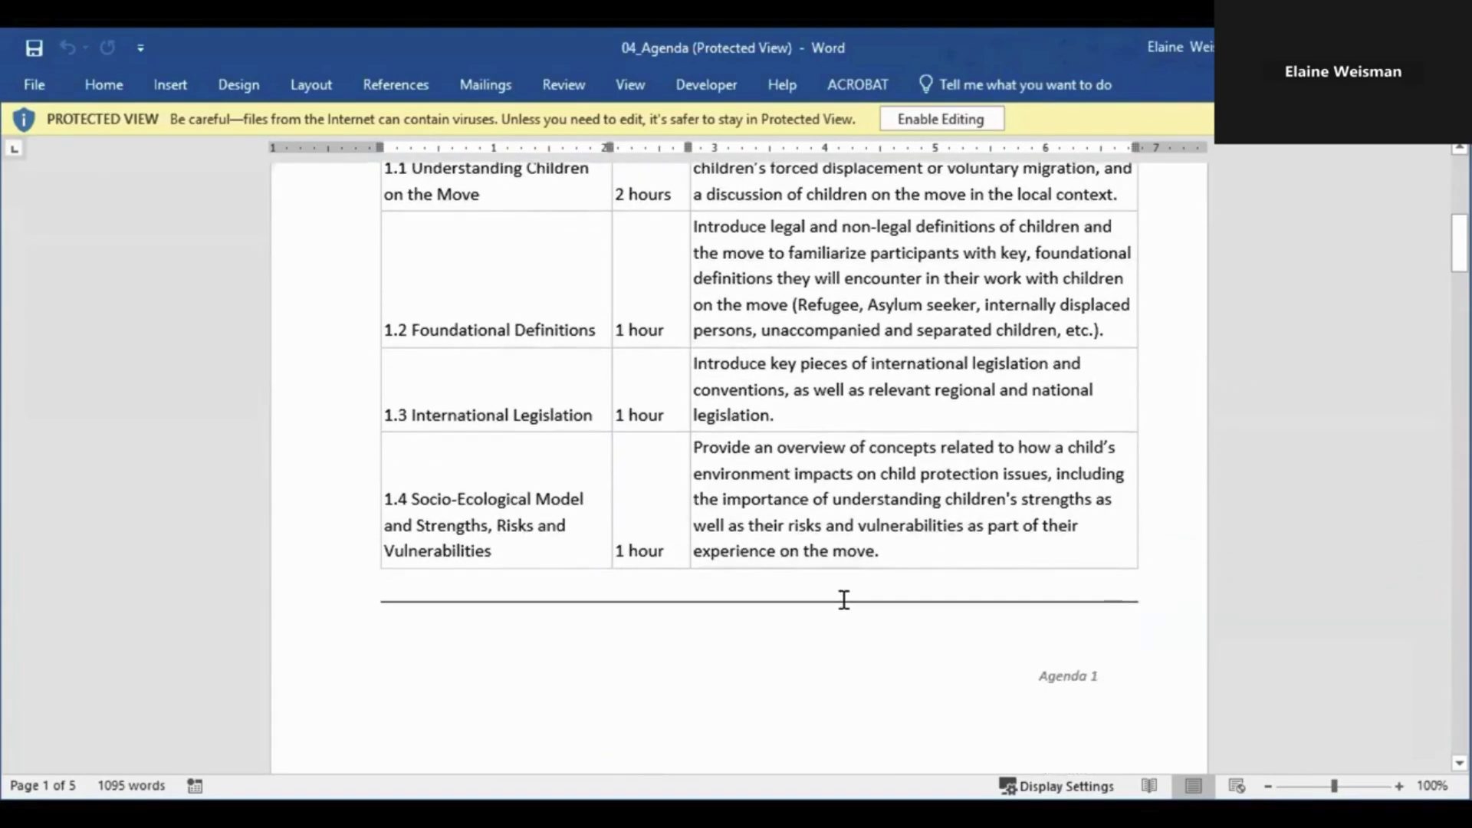
pyautogui.scroll(-5, 847, 609)
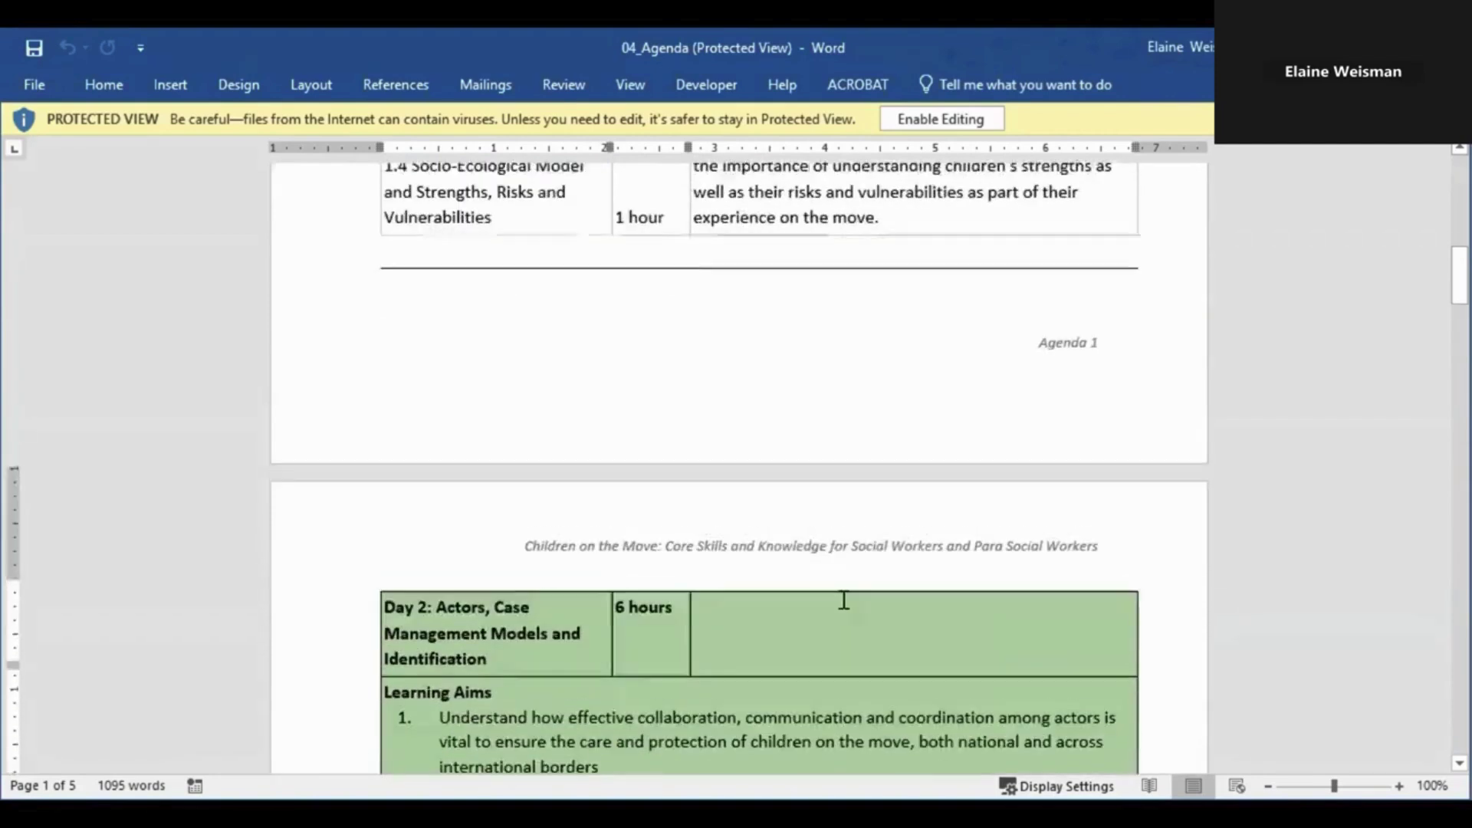
pyautogui.scroll(-2, 844, 601)
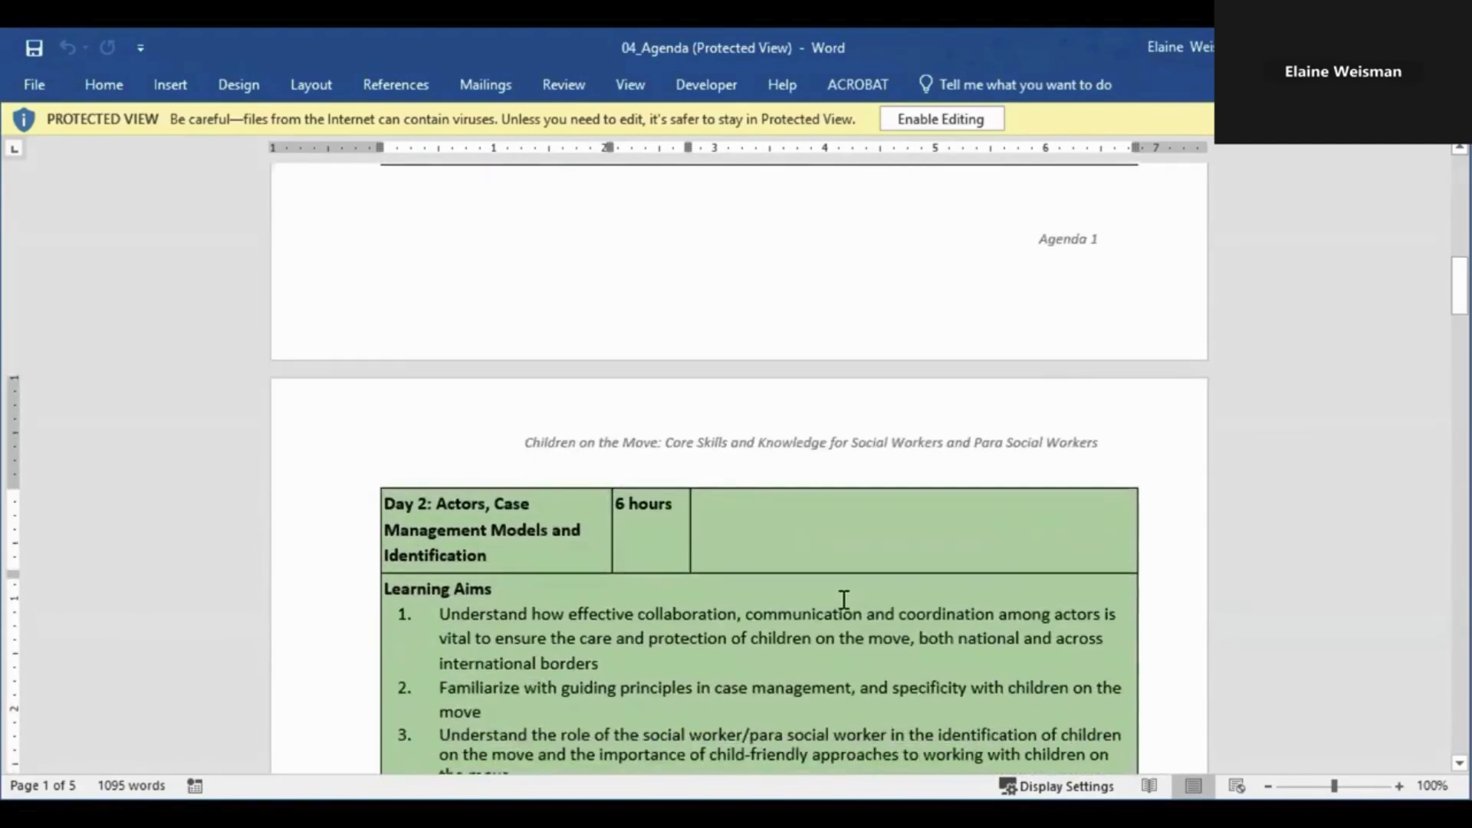
pyautogui.scroll(-1, 843, 600)
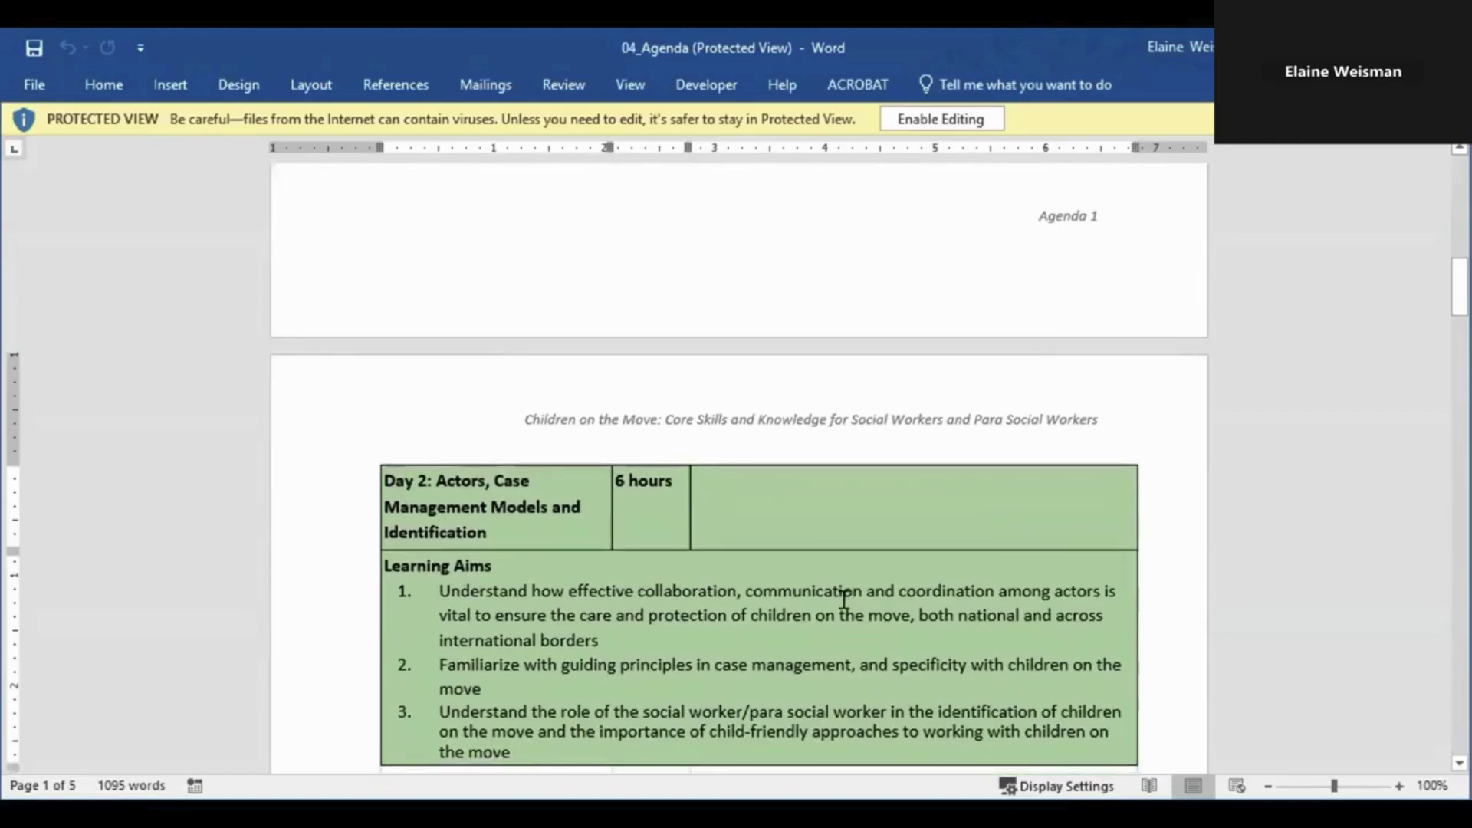
pyautogui.scroll(-1, 843, 600)
pyautogui.scroll(-5, 844, 601)
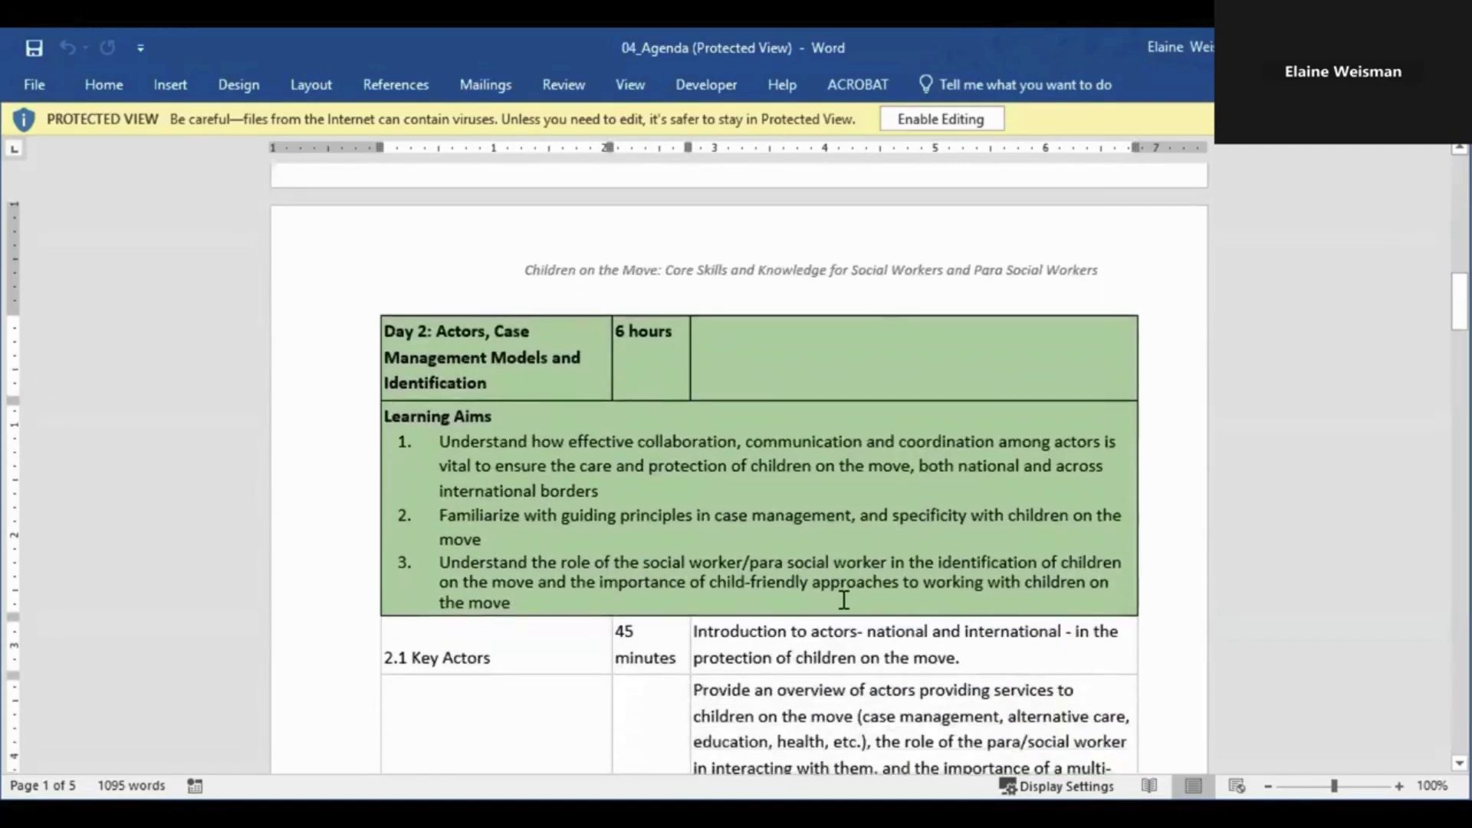
pyautogui.scroll(-6, 844, 600)
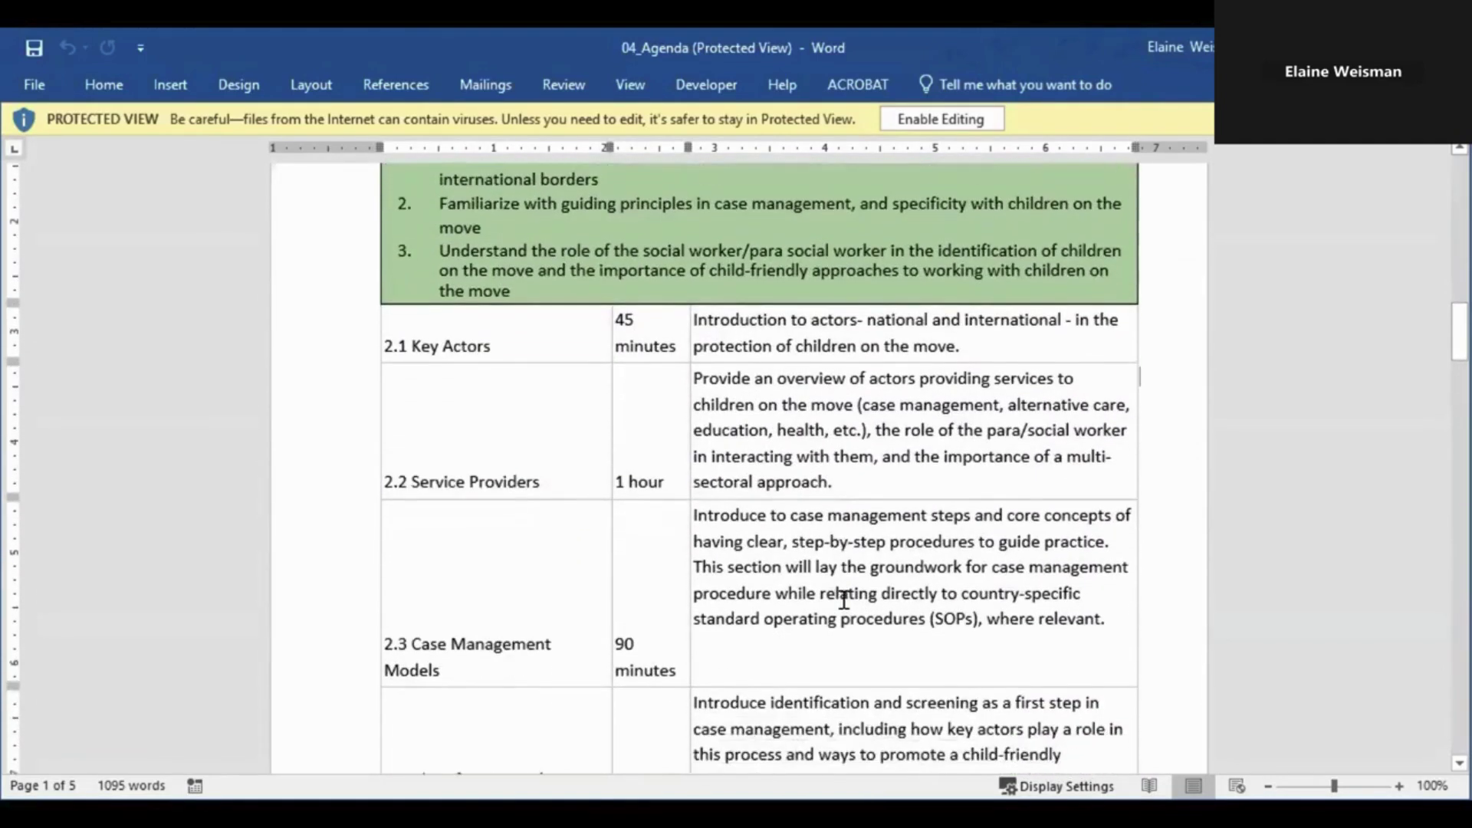
pyautogui.scroll(-9, 844, 600)
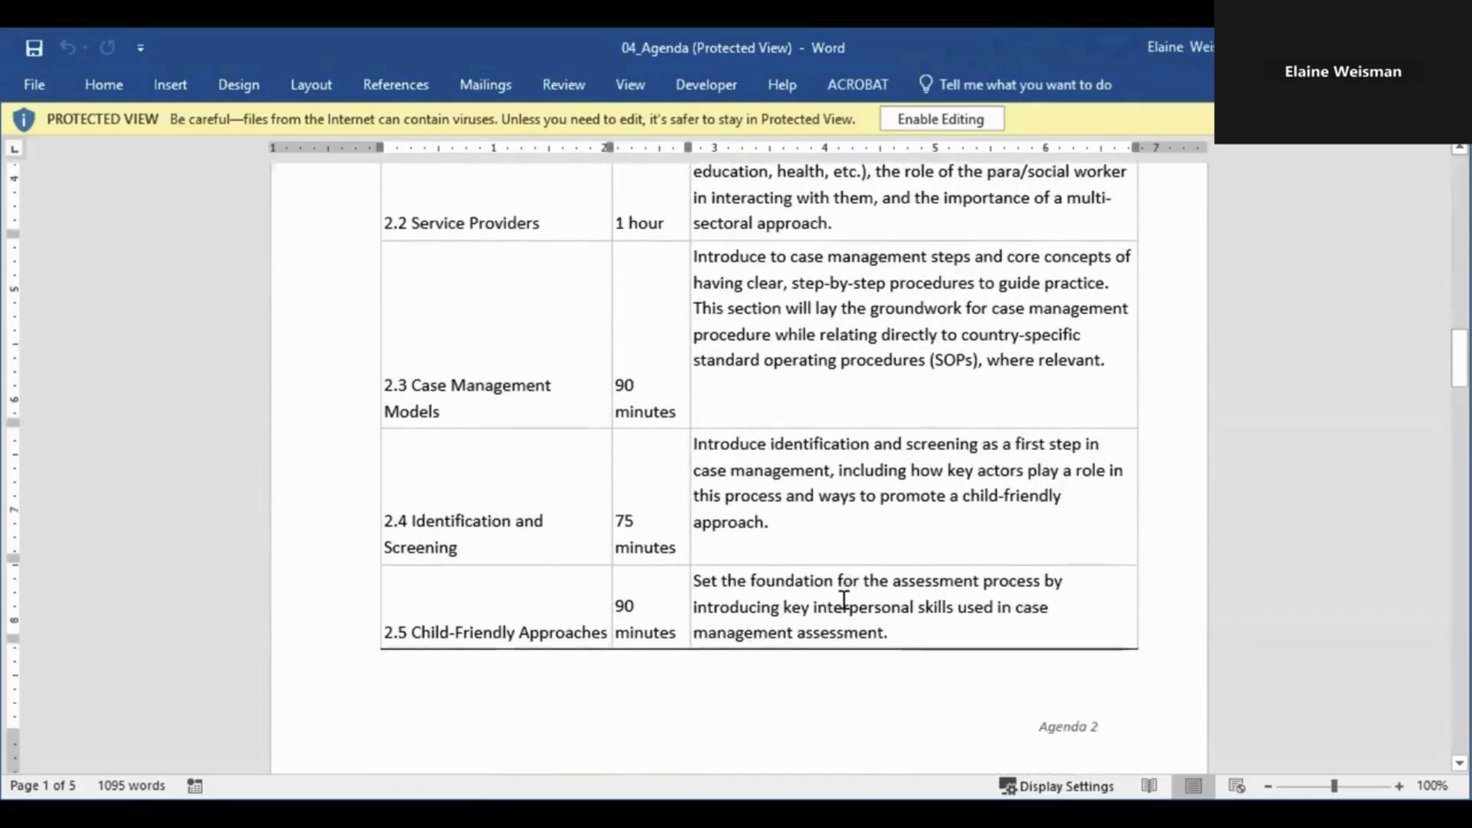
pyautogui.scroll(-10, 849, 612)
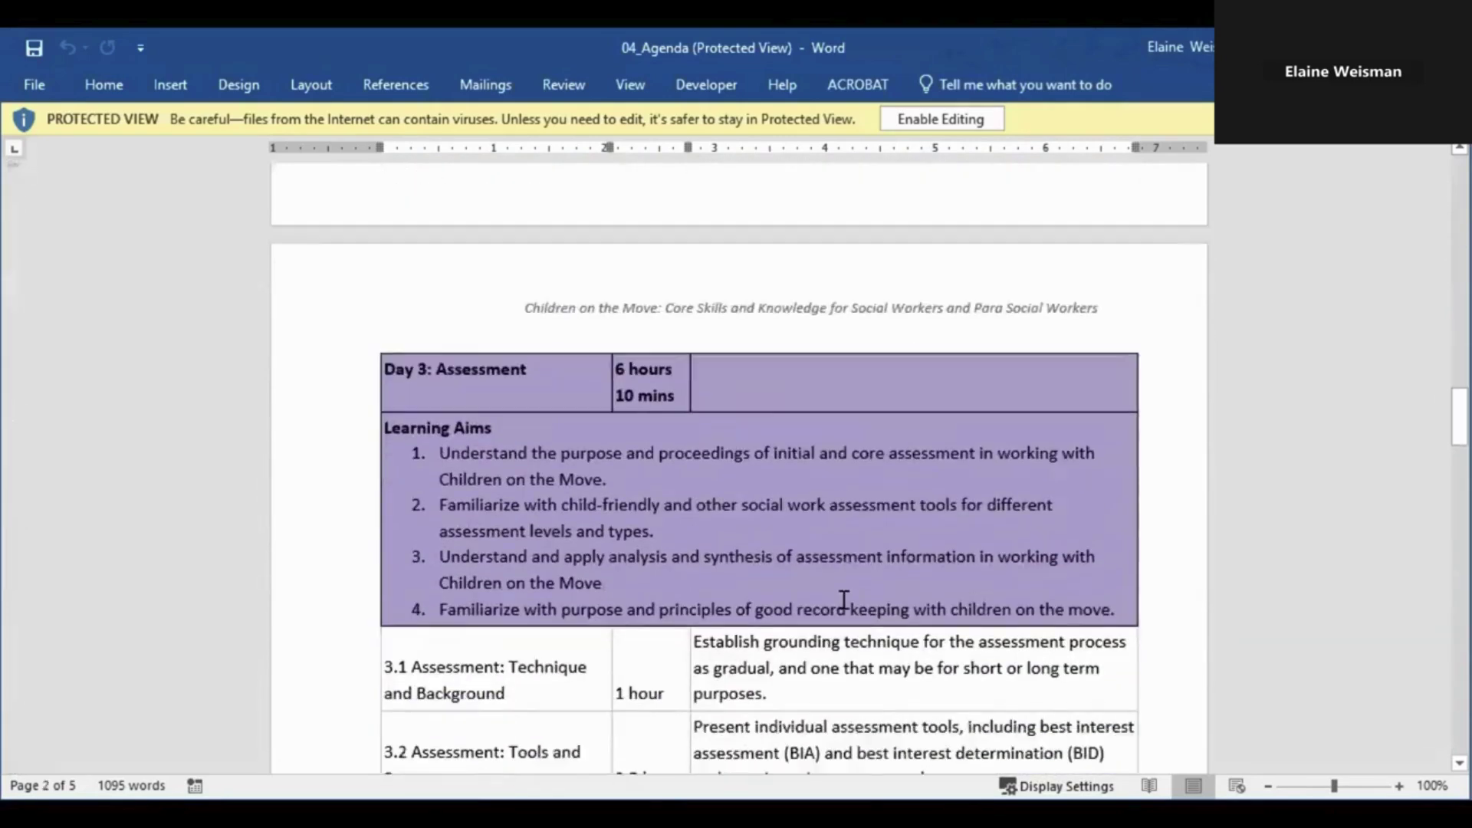
pyautogui.scroll(-3, 843, 600)
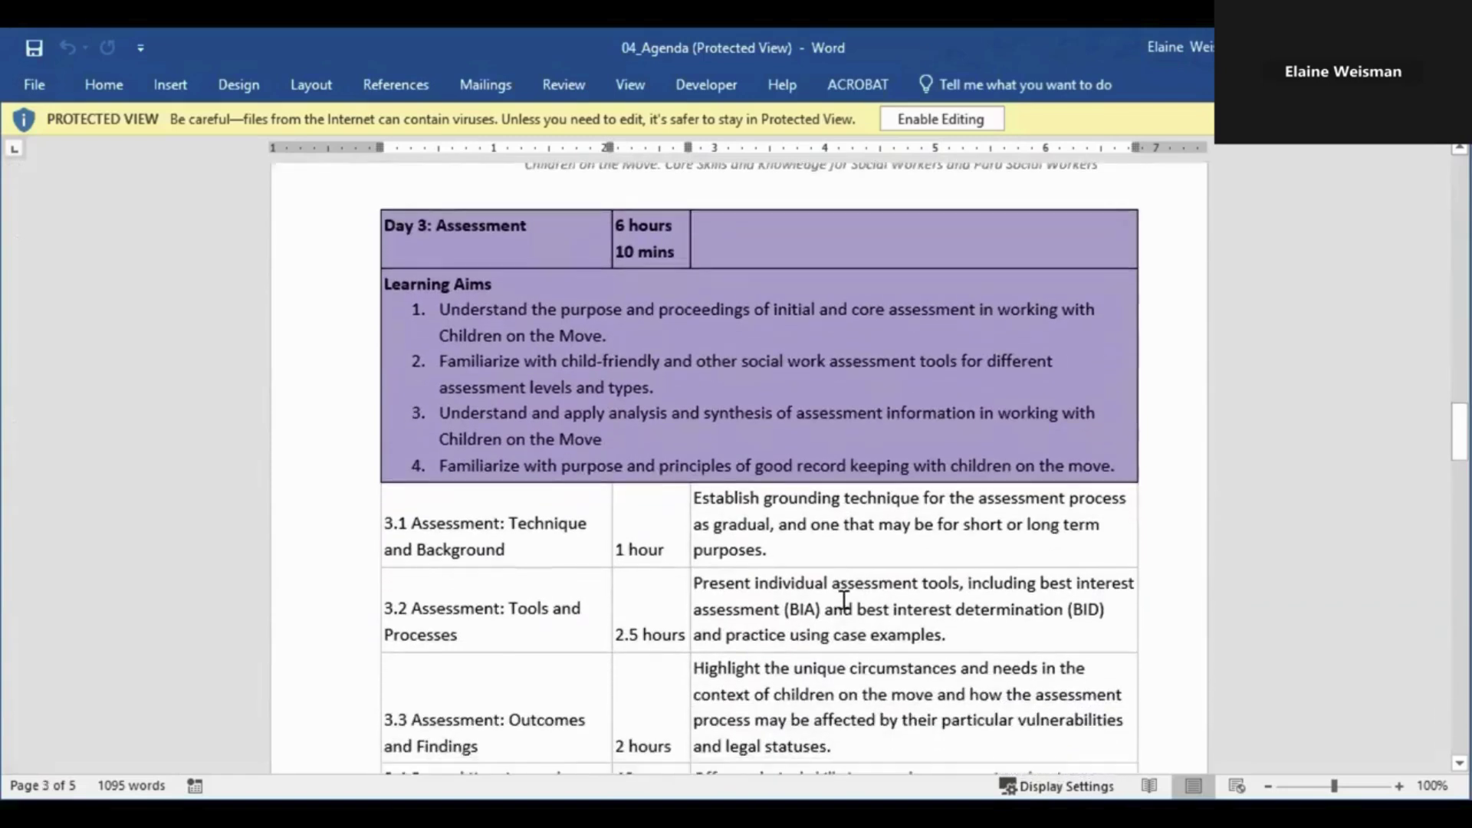
pyautogui.scroll(-2, 843, 600)
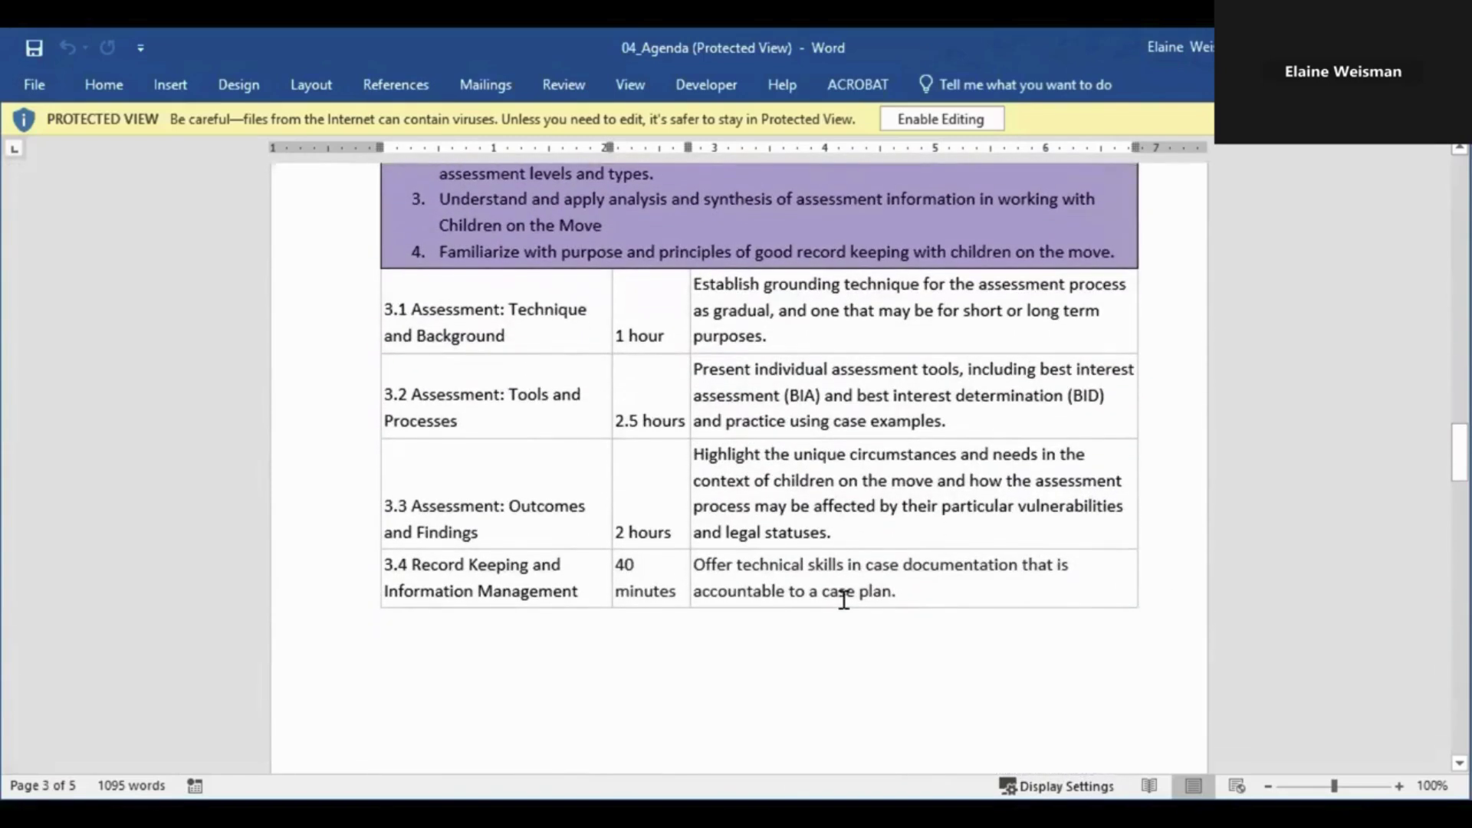
pyautogui.scroll(-4, 844, 600)
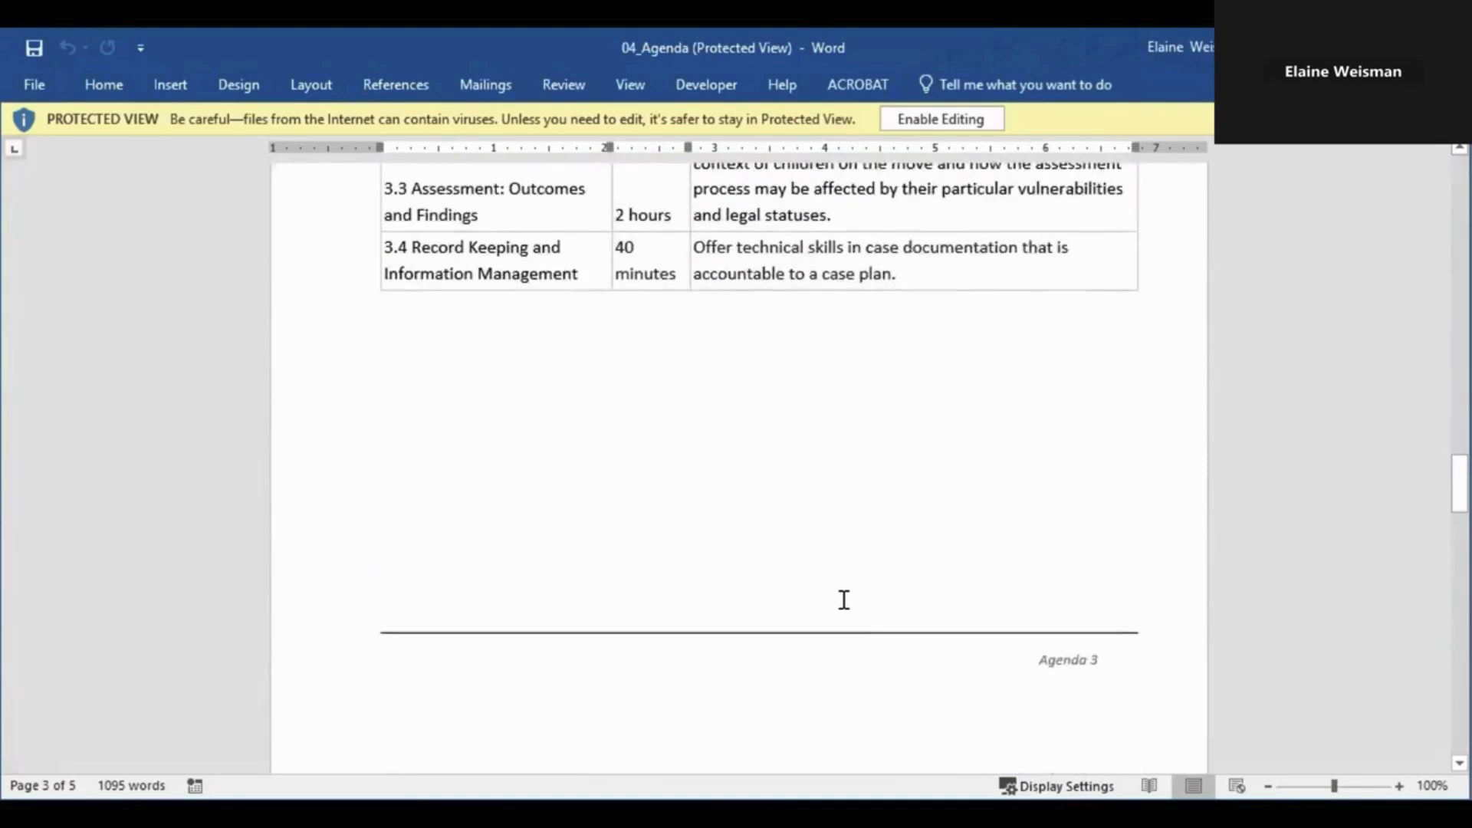
pyautogui.scroll(-11, 851, 613)
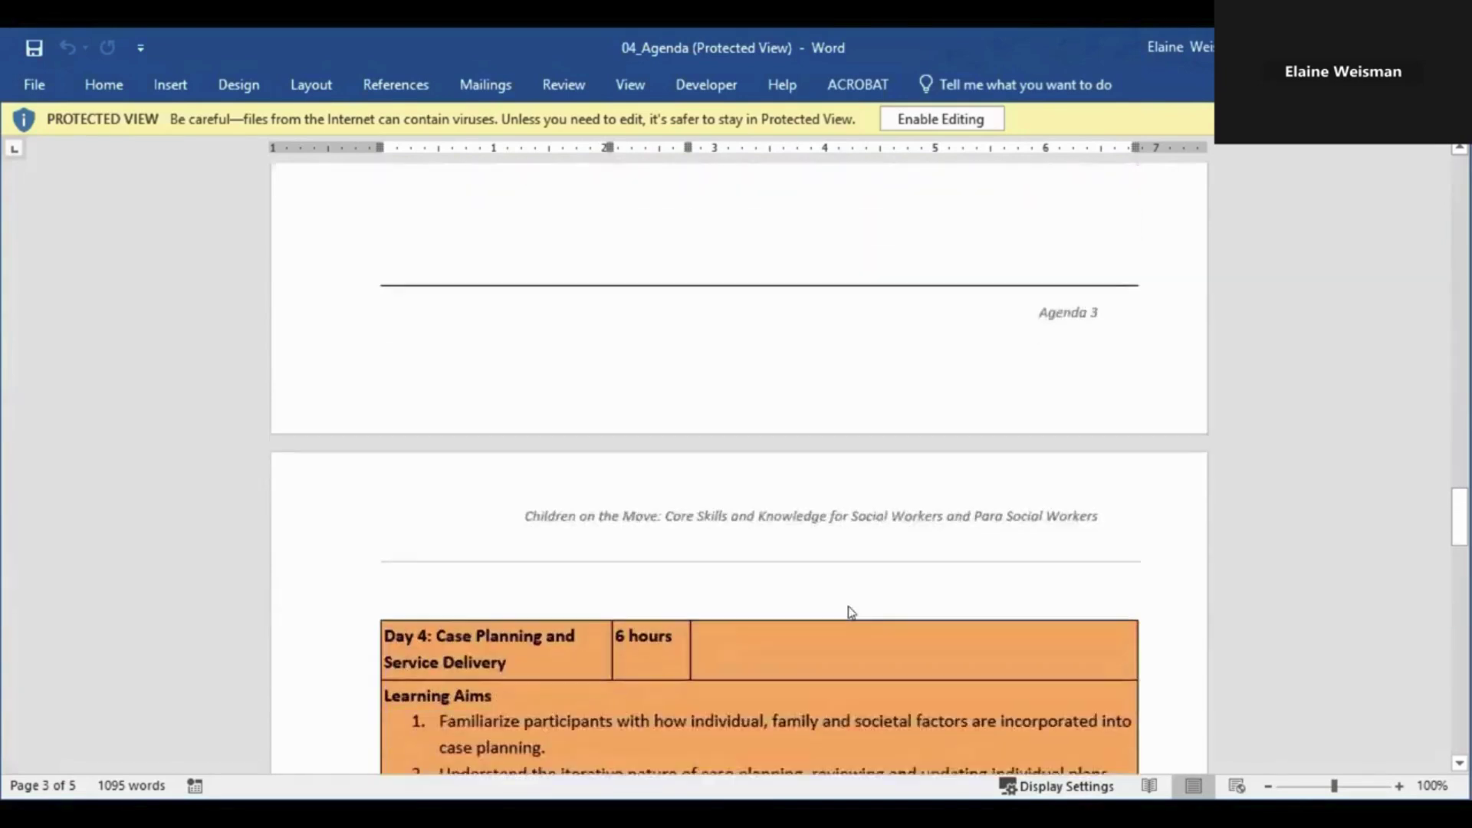
pyautogui.scroll(-6, 843, 601)
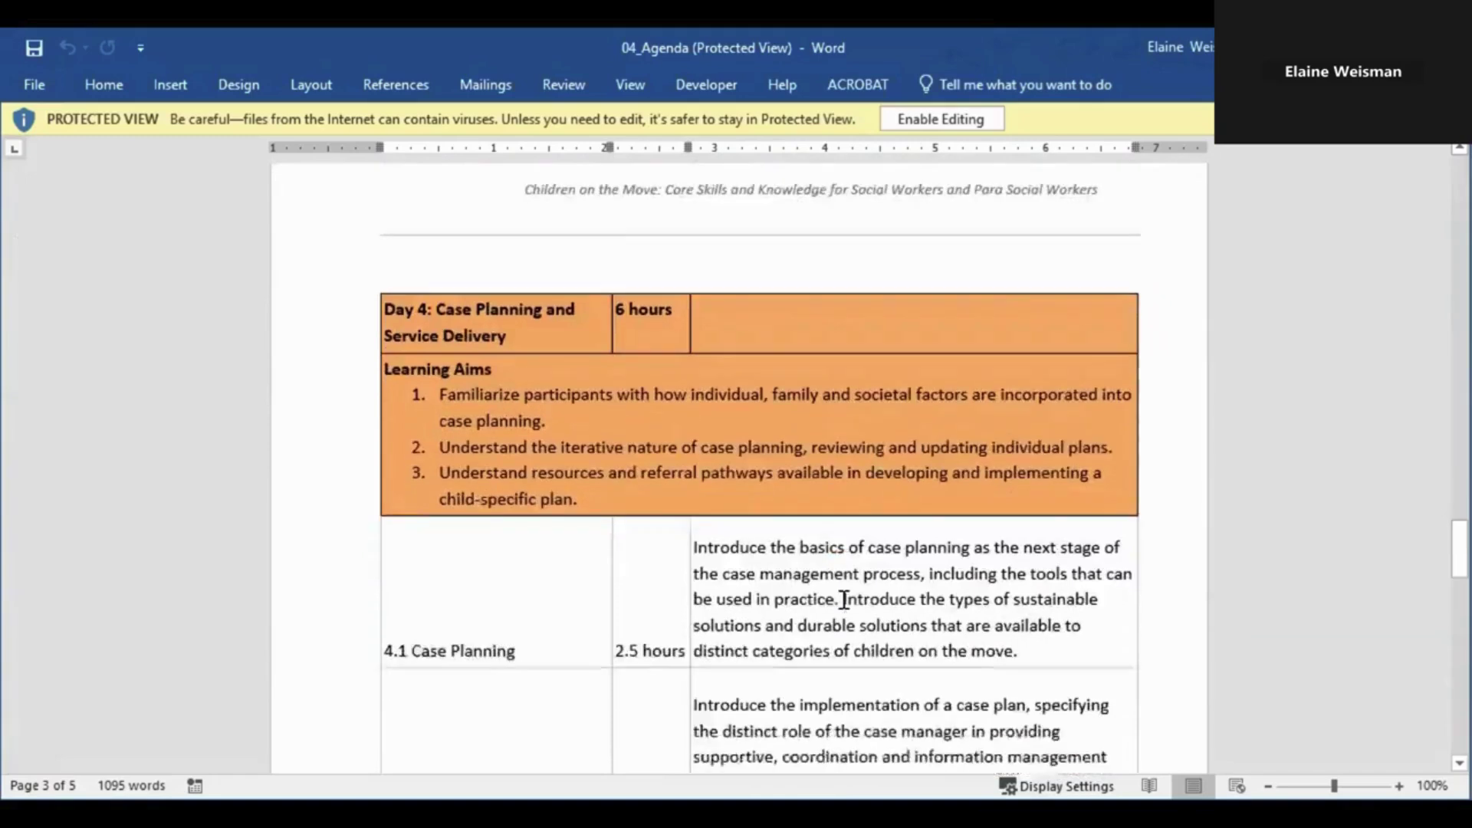
pyautogui.scroll(-5, 844, 600)
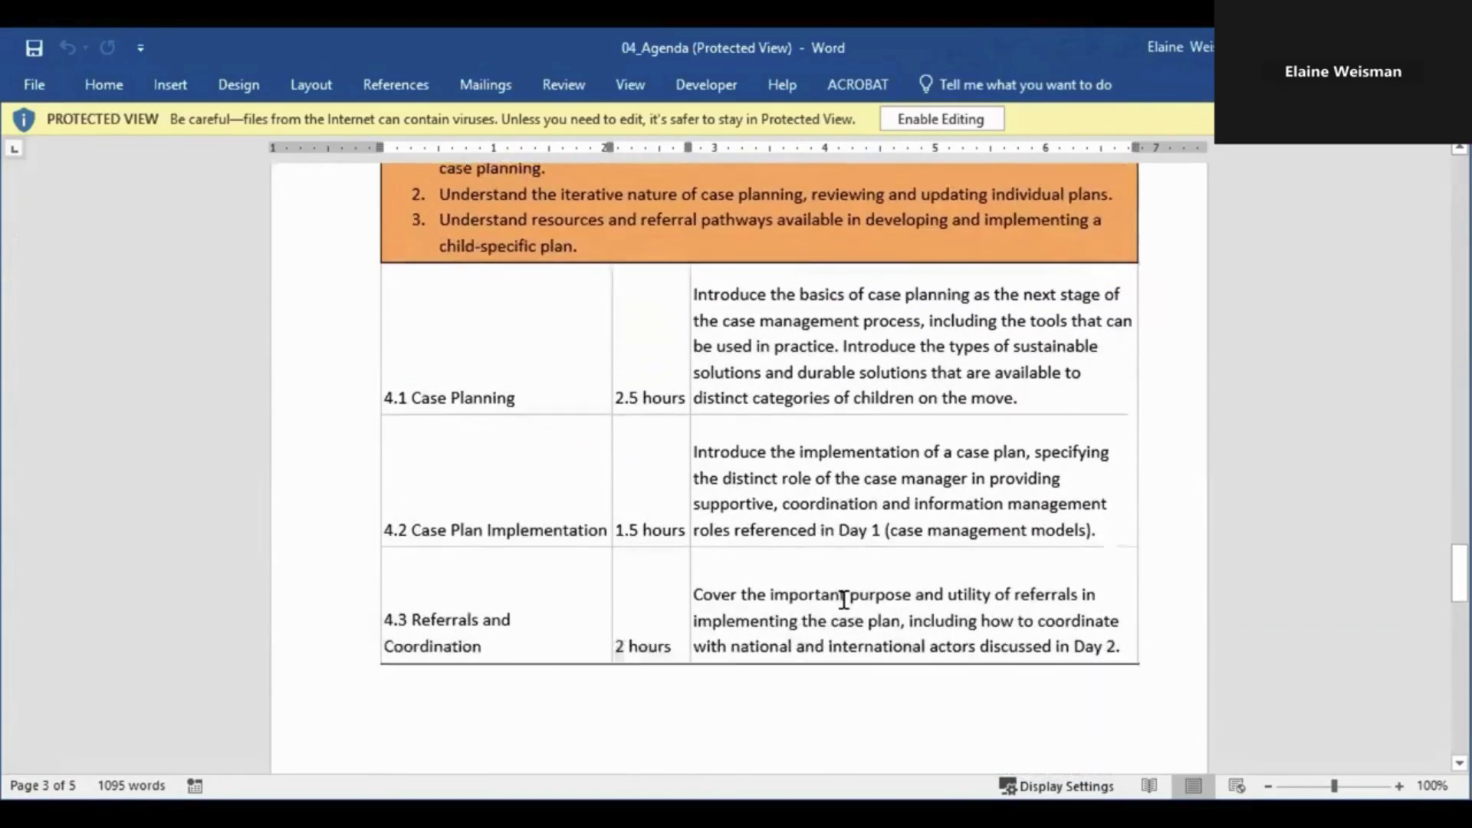
pyautogui.scroll(-10, 843, 600)
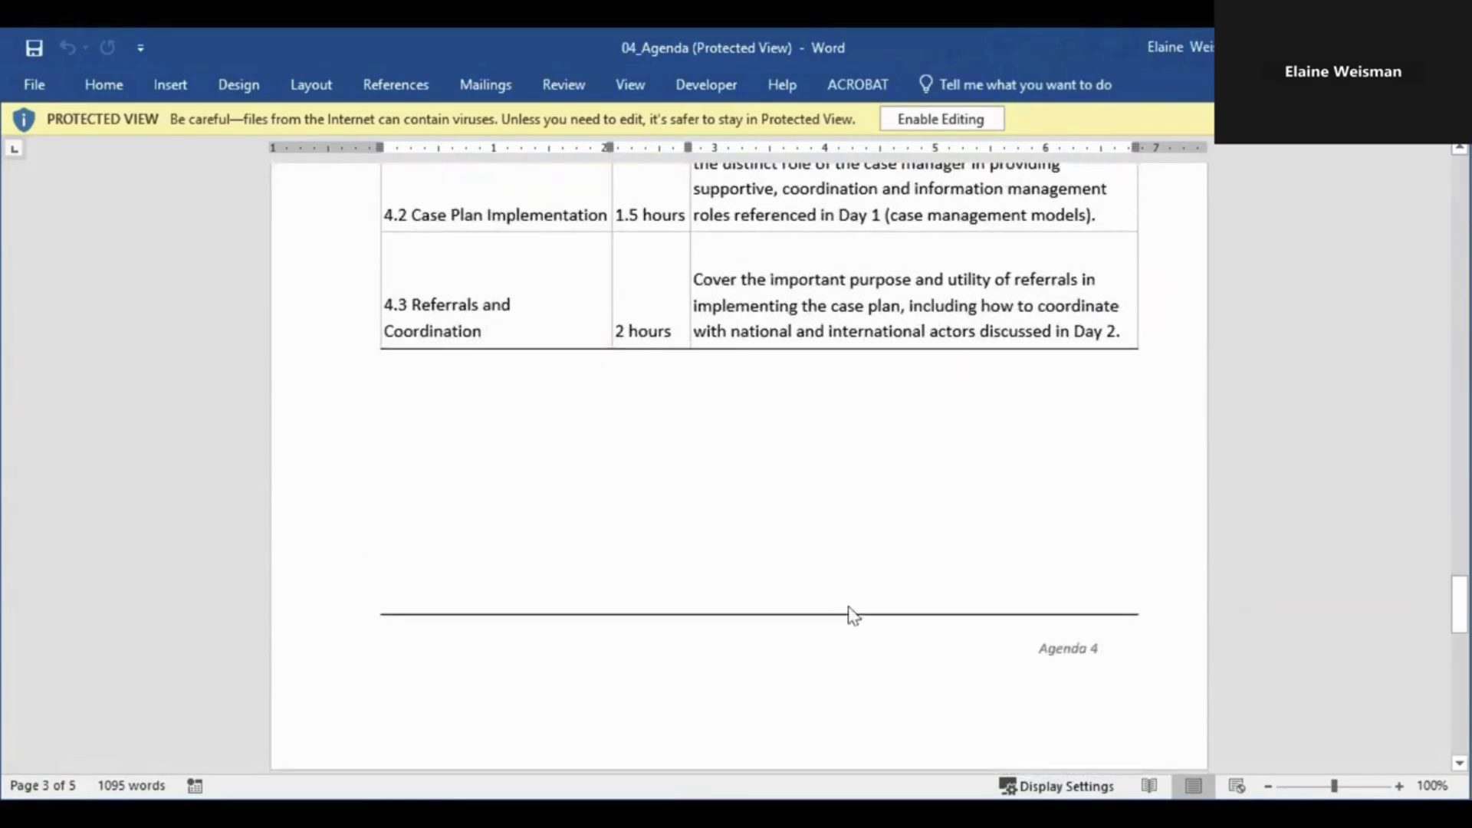
pyautogui.scroll(-11, 851, 613)
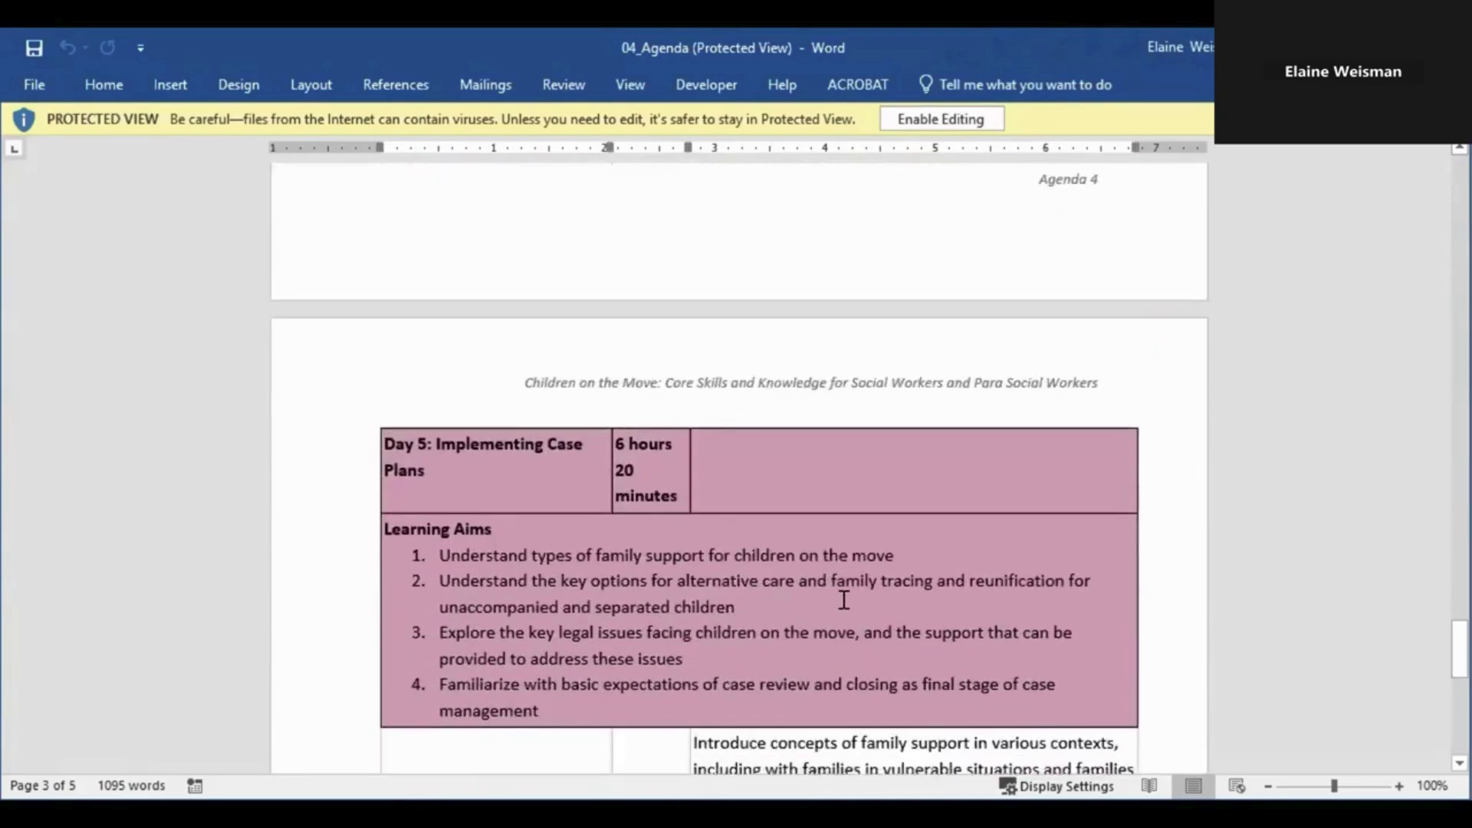
pyautogui.scroll(-8, 844, 600)
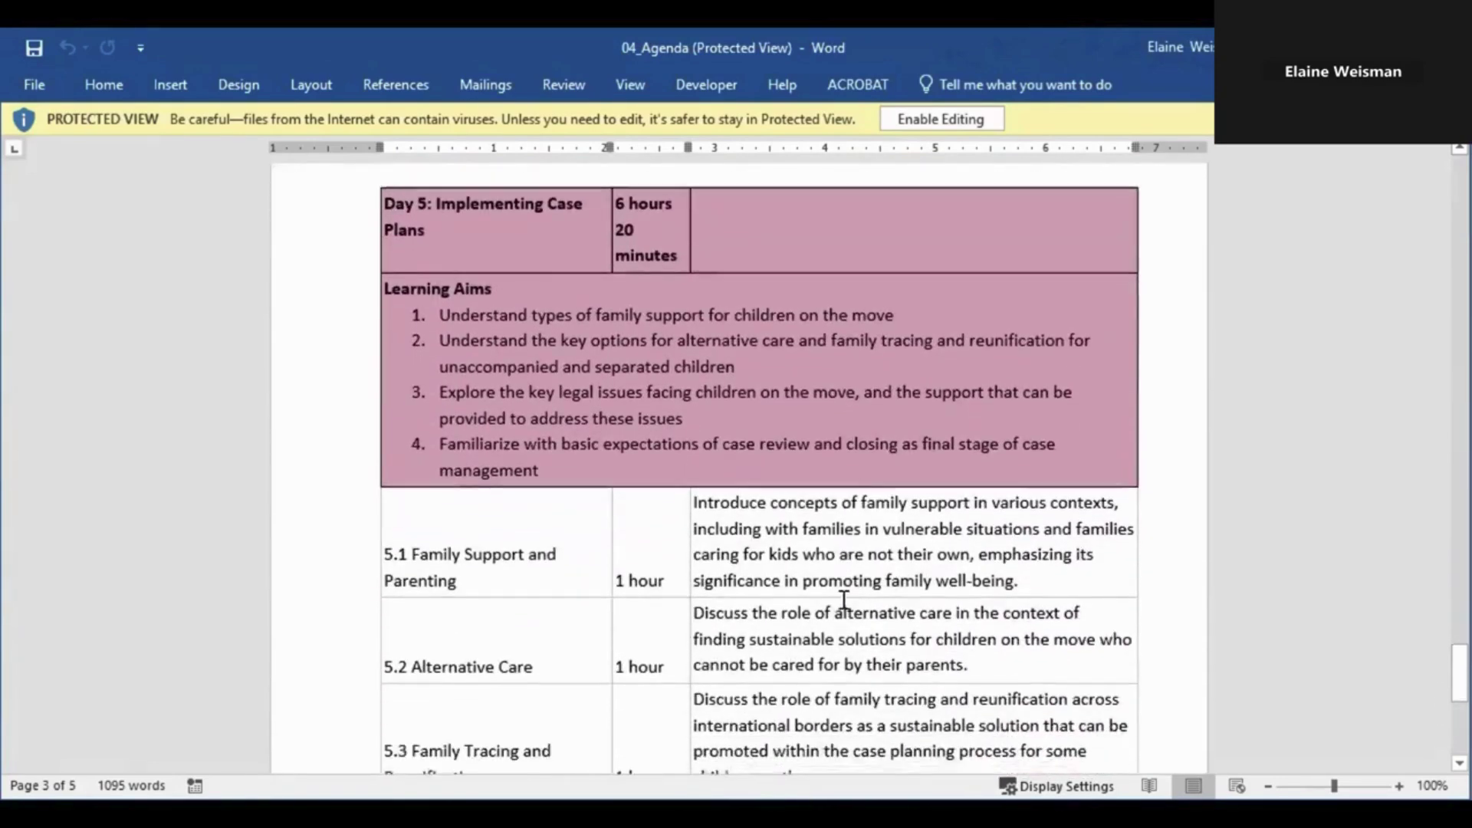
pyautogui.scroll(-7, 844, 600)
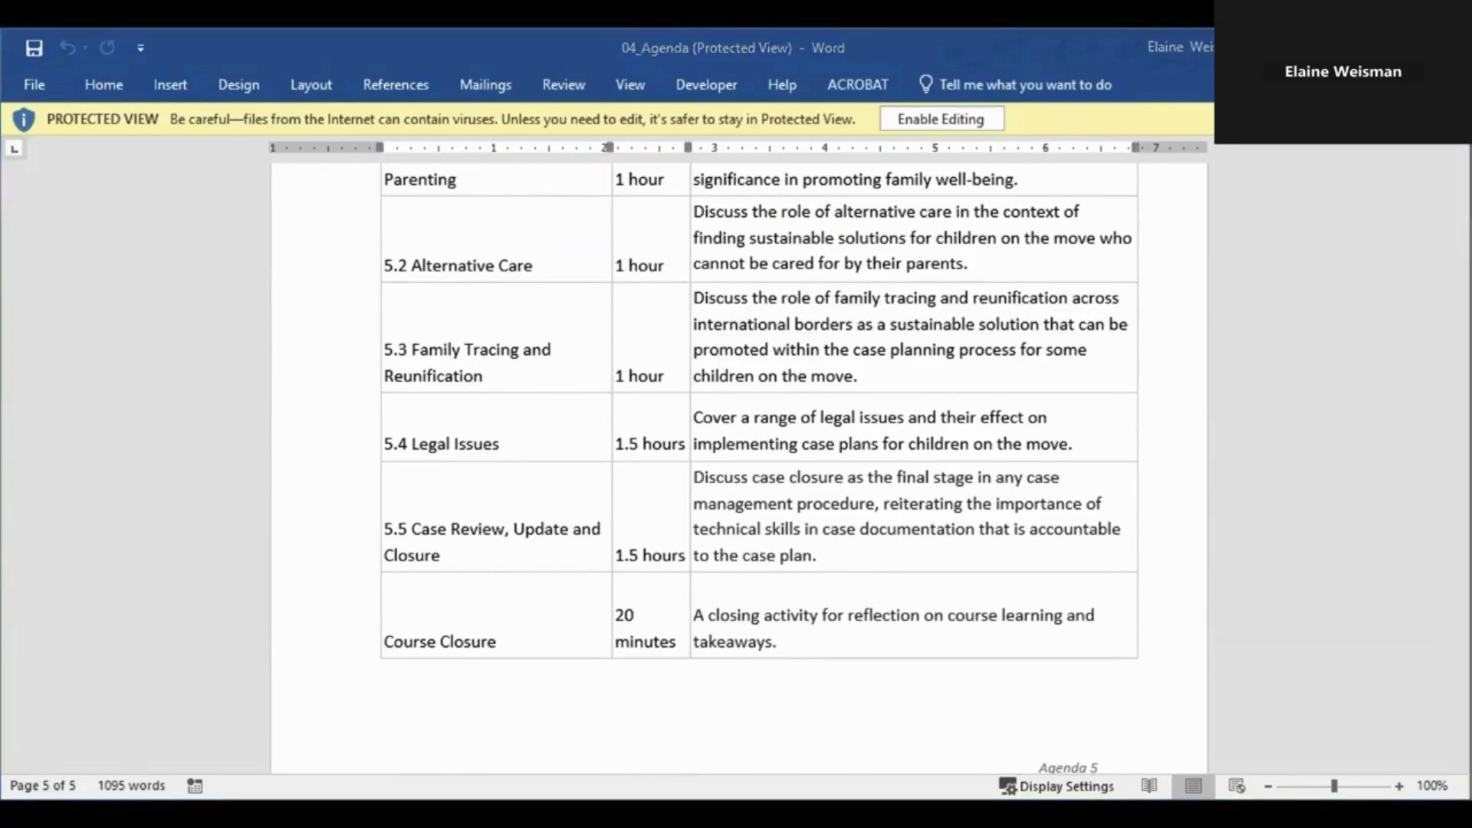
pyautogui.hotkey('alt', 'Tab')
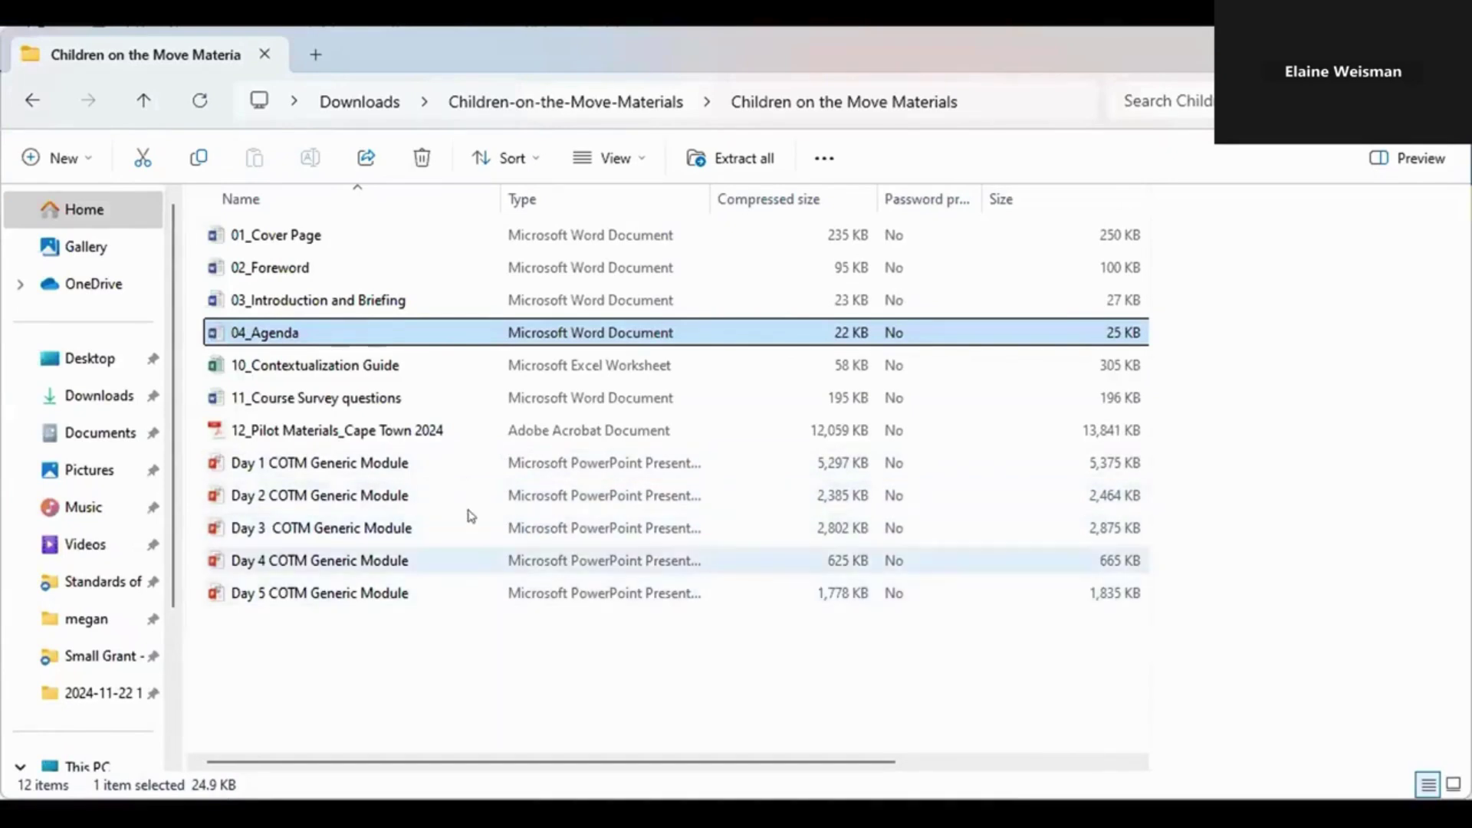
# Step: Open the Day 1 COTM Generic Module presentation from the materials folder
pyautogui.click(459, 466)
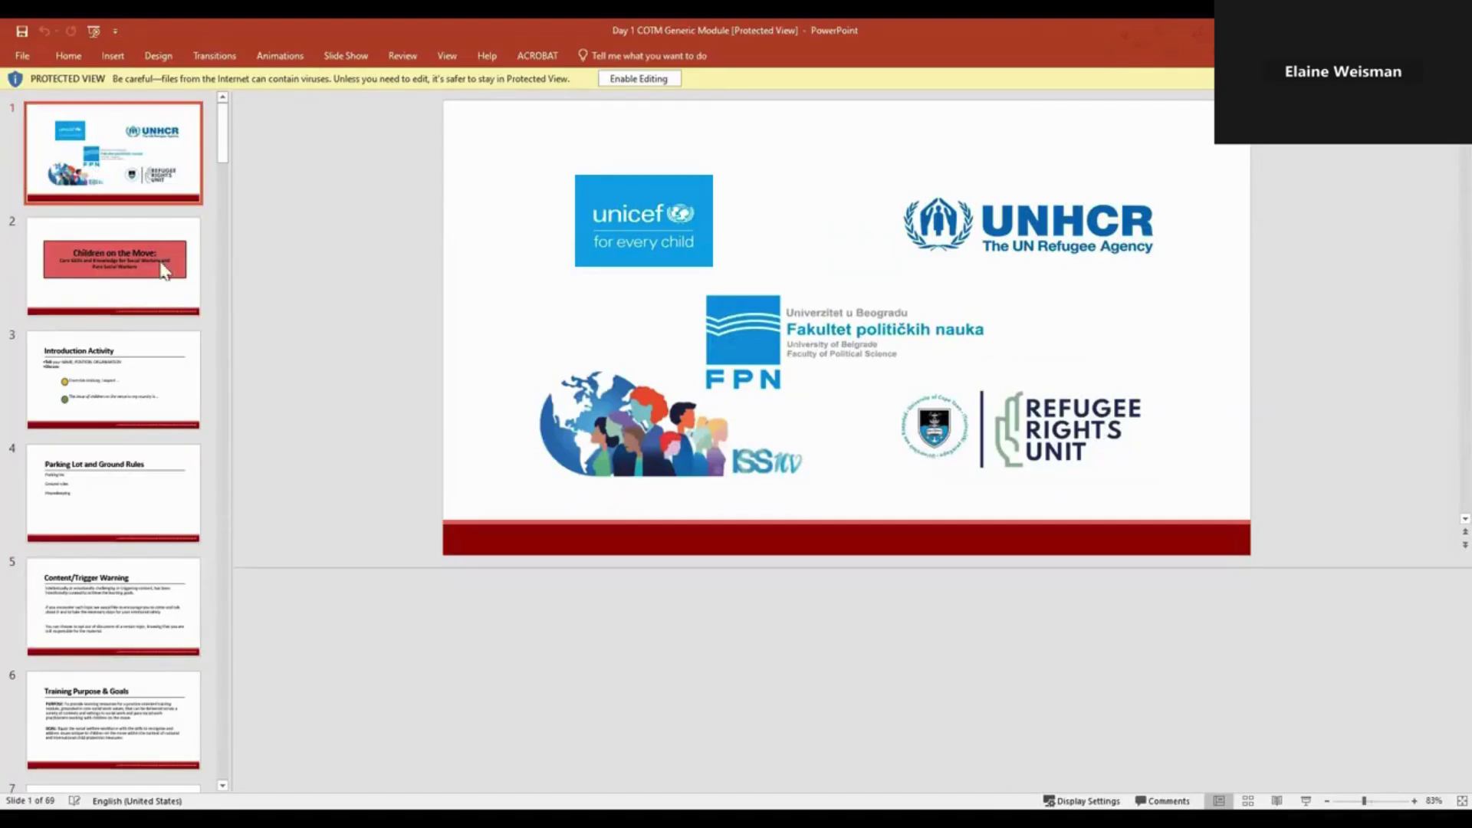
# Step: Step from the course title slide through Training Topics to the Day 1 introduction, reading notes
pyautogui.scroll(-1, 157, 399)
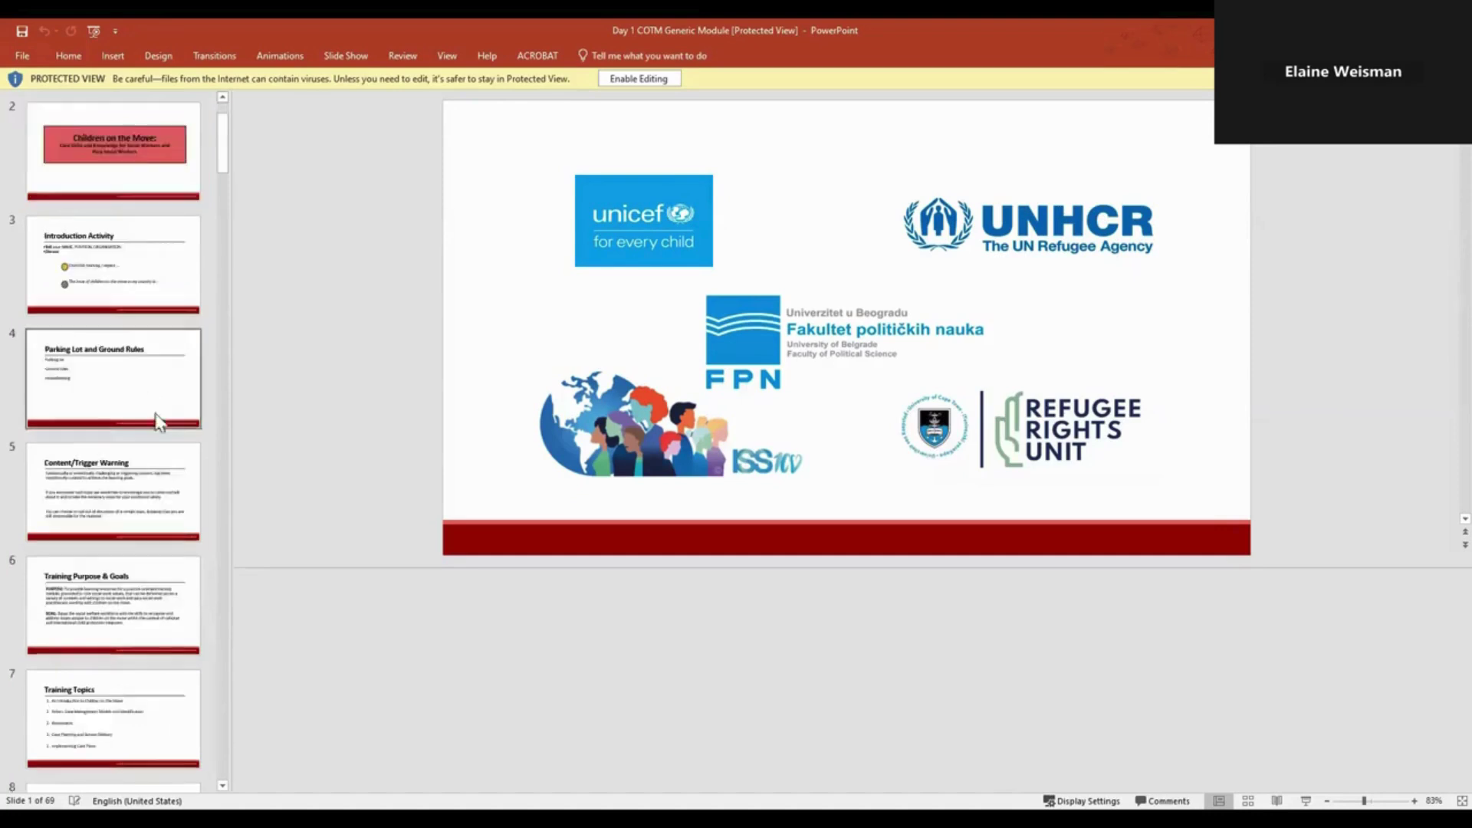
pyautogui.scroll(1, 163, 510)
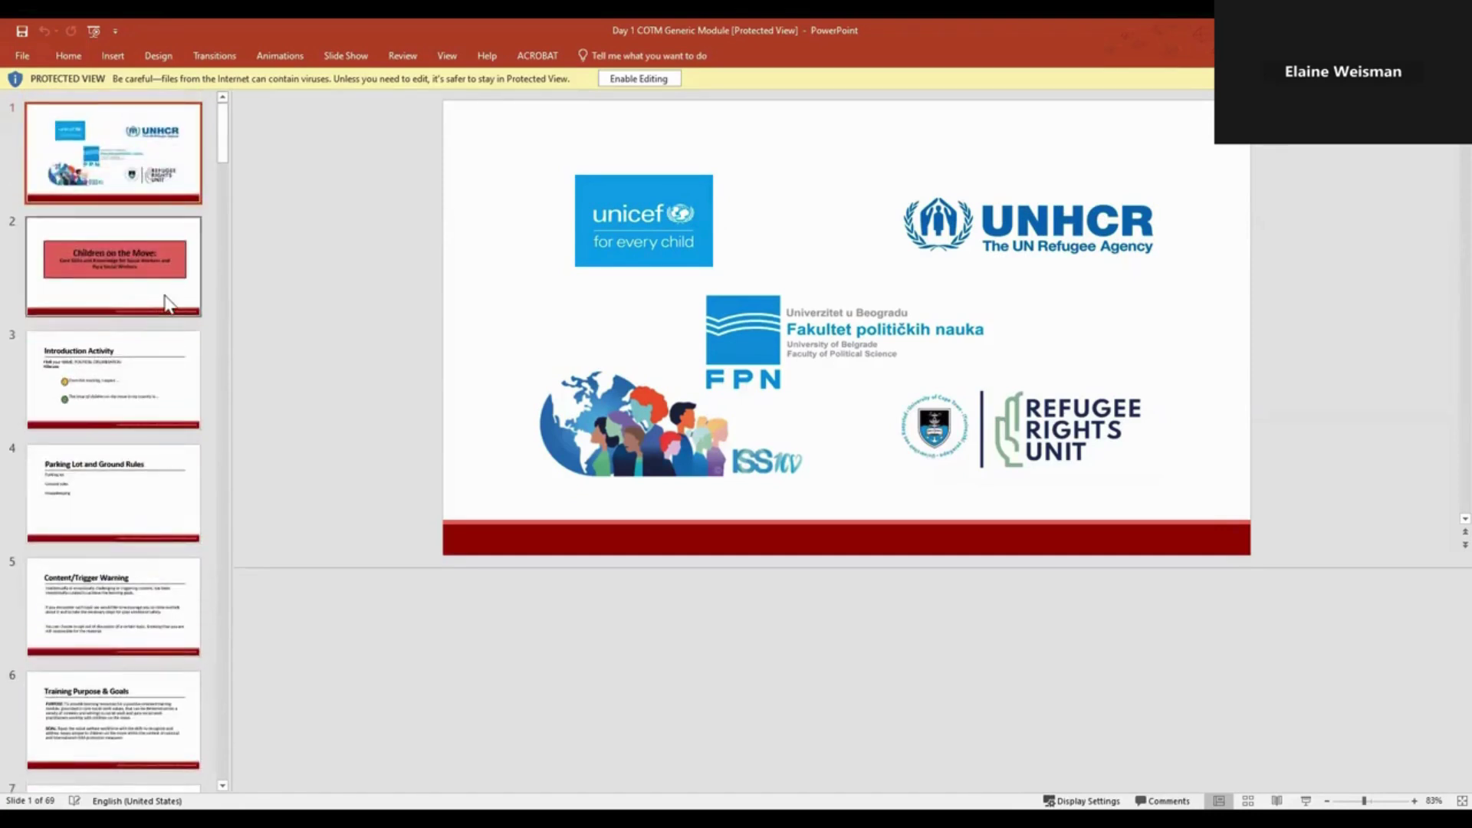
pyautogui.click(167, 303)
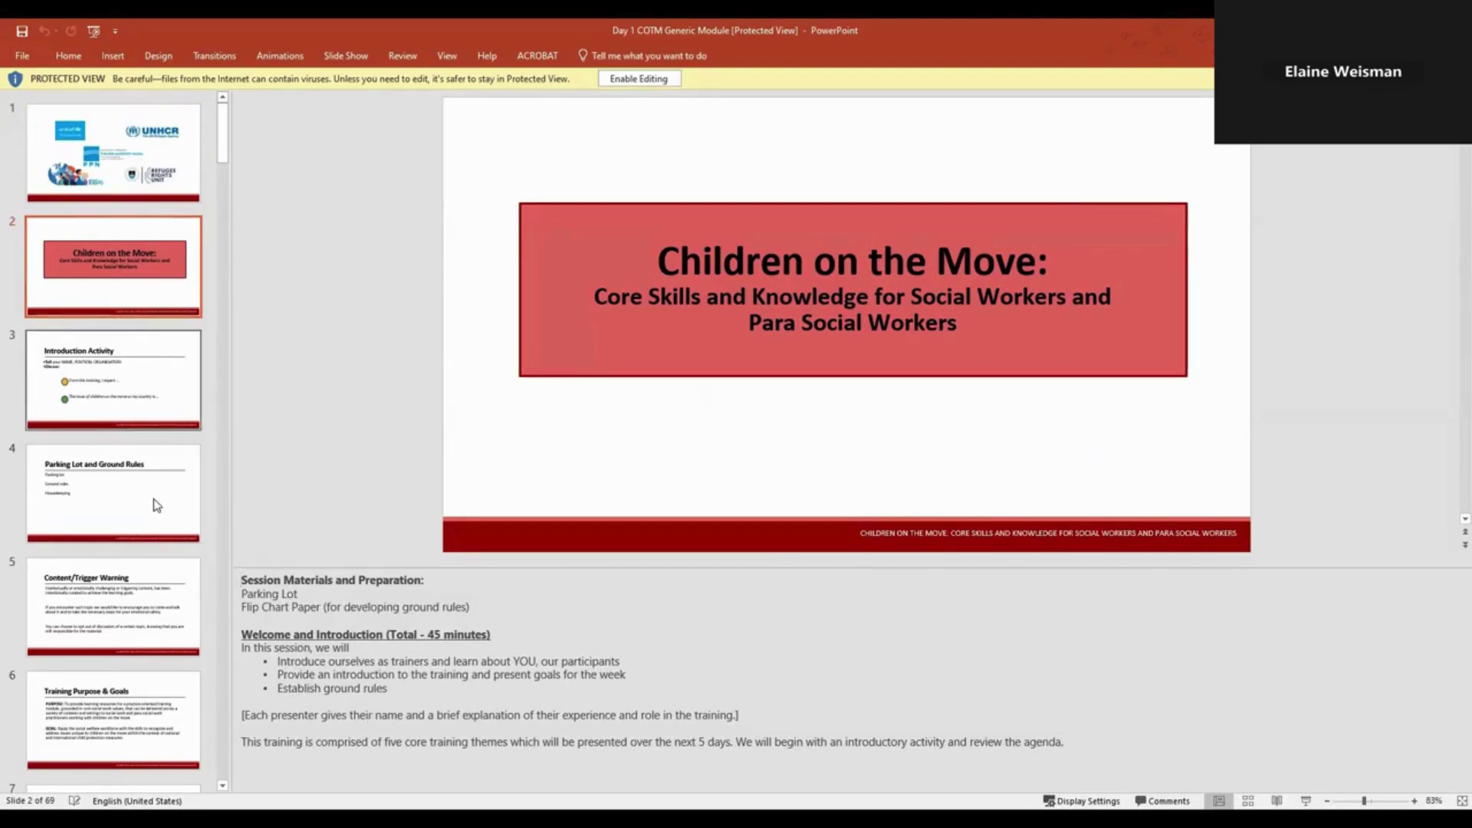
pyautogui.press('Down')
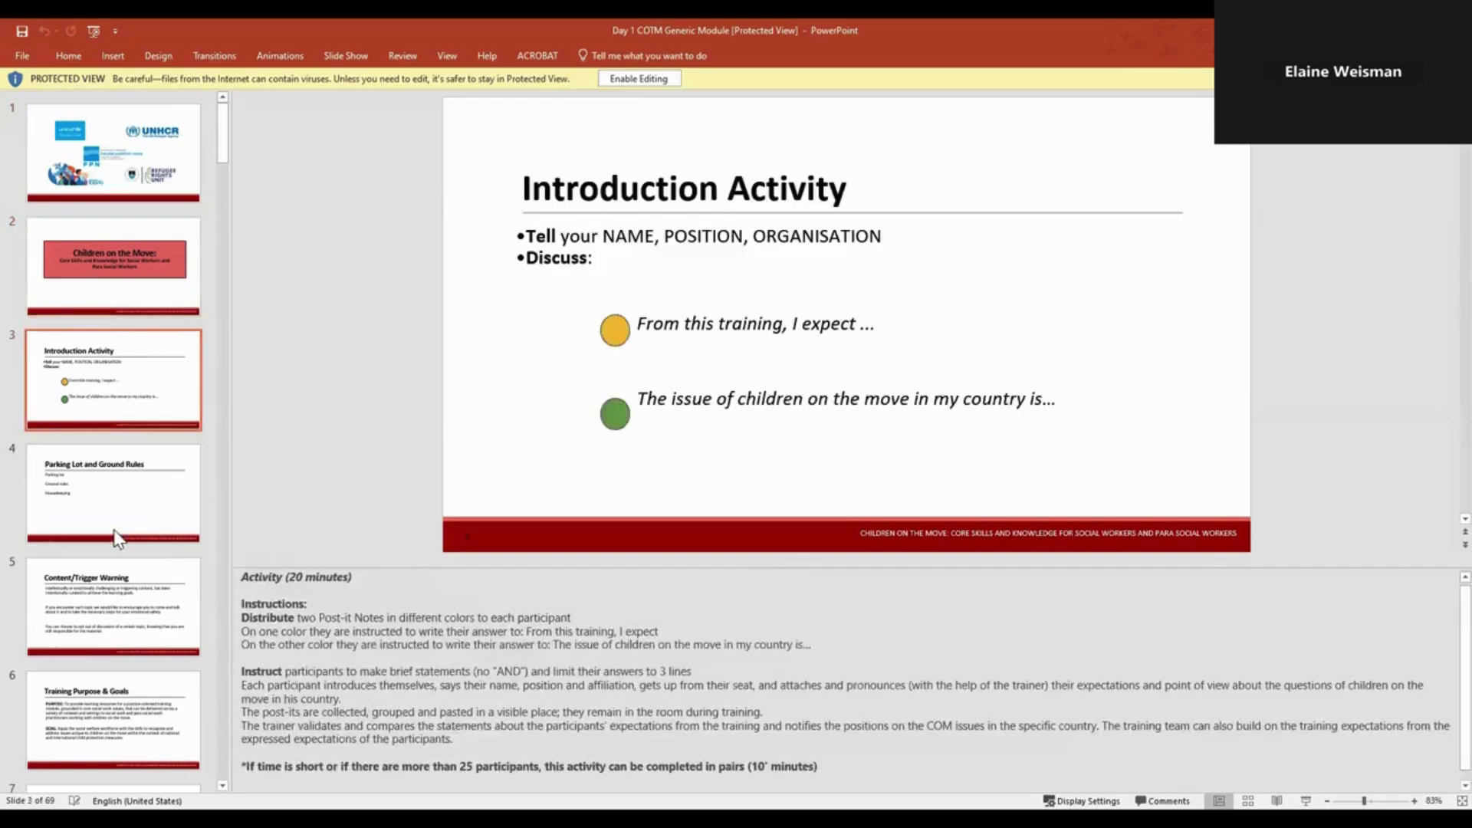
pyautogui.press('Down')
pyautogui.press('Down')
pyautogui.press('Down')
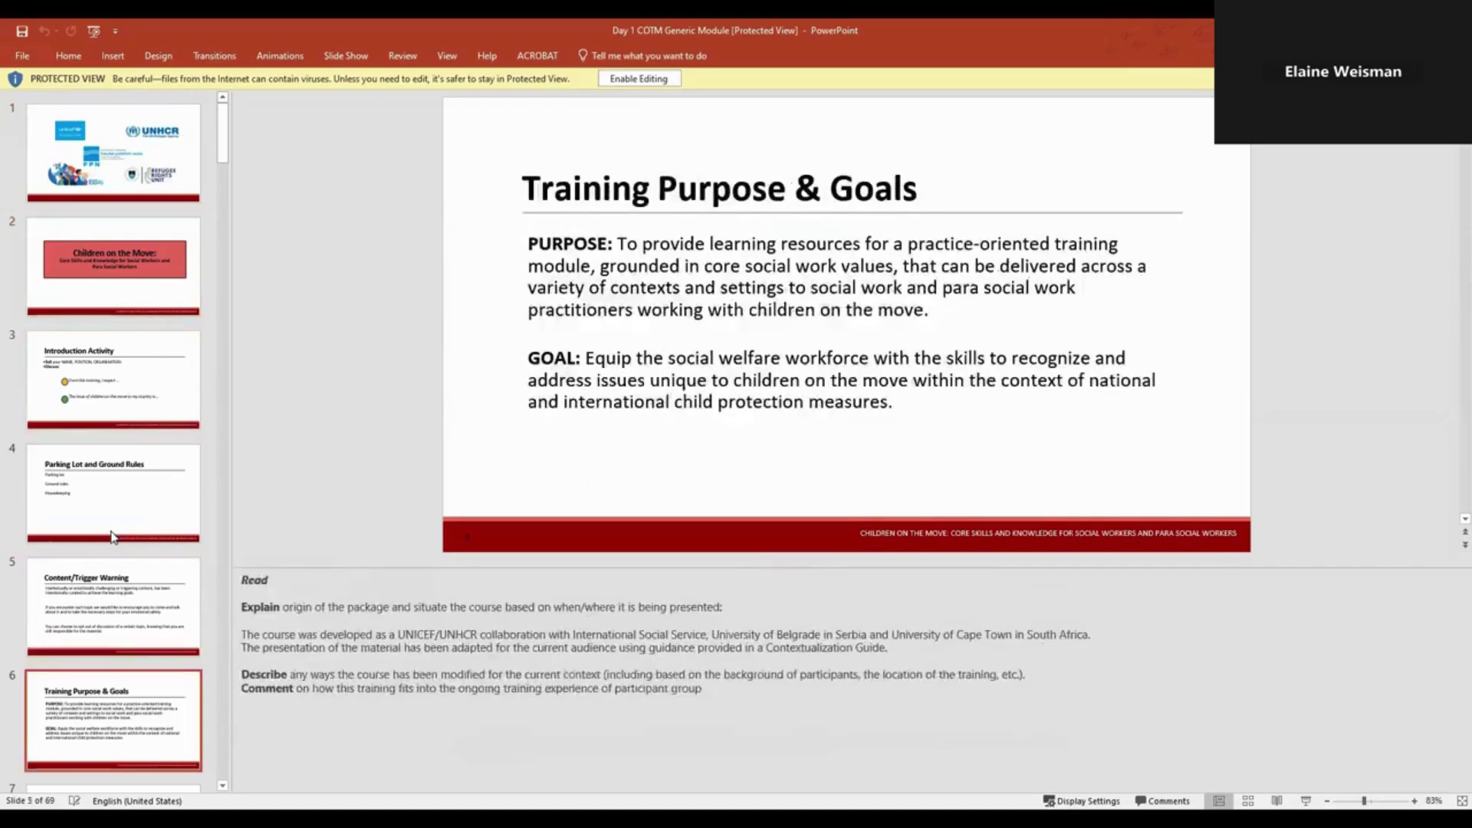
pyautogui.press('Down')
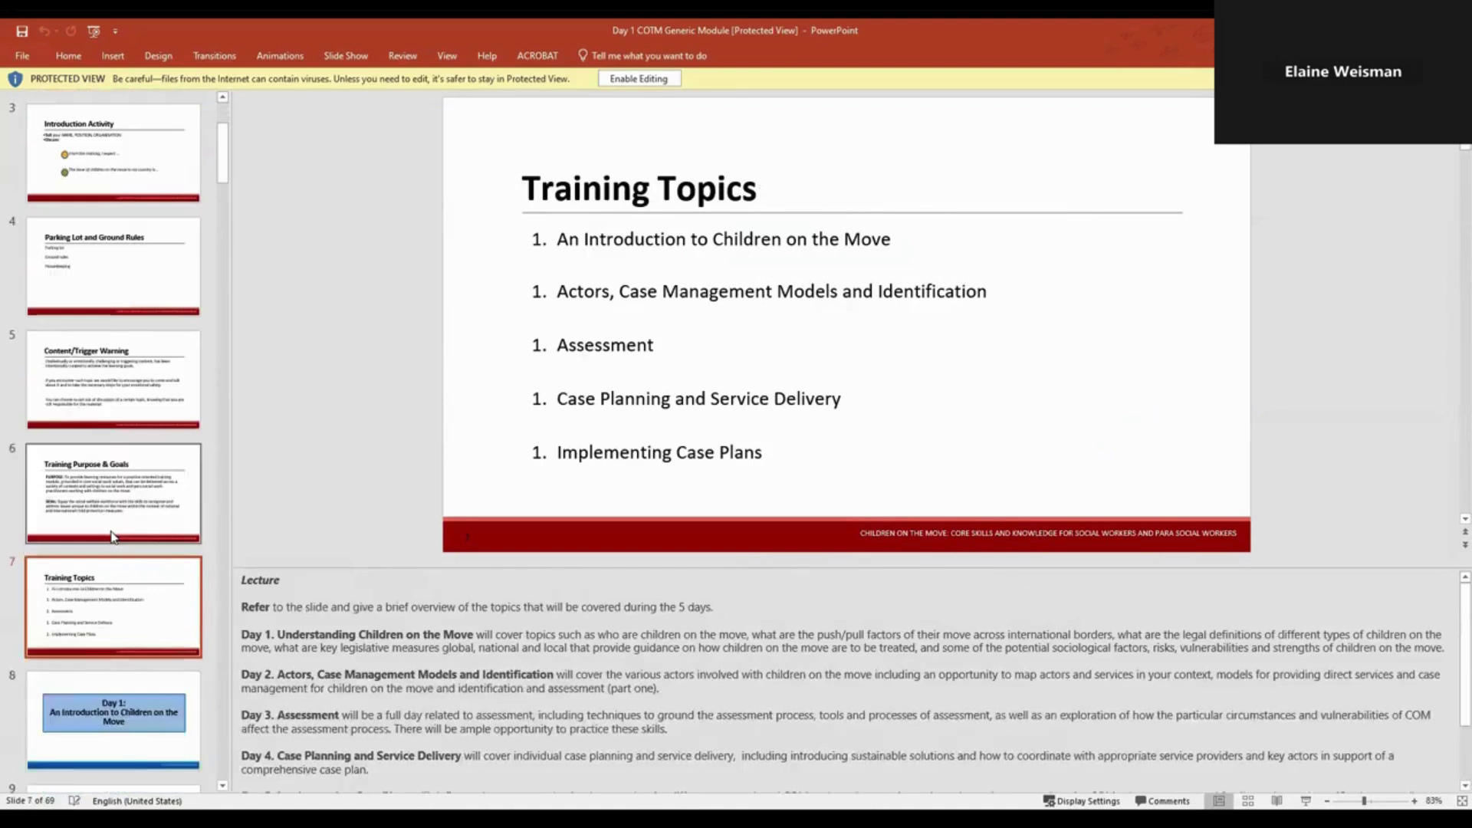
pyautogui.press('Down')
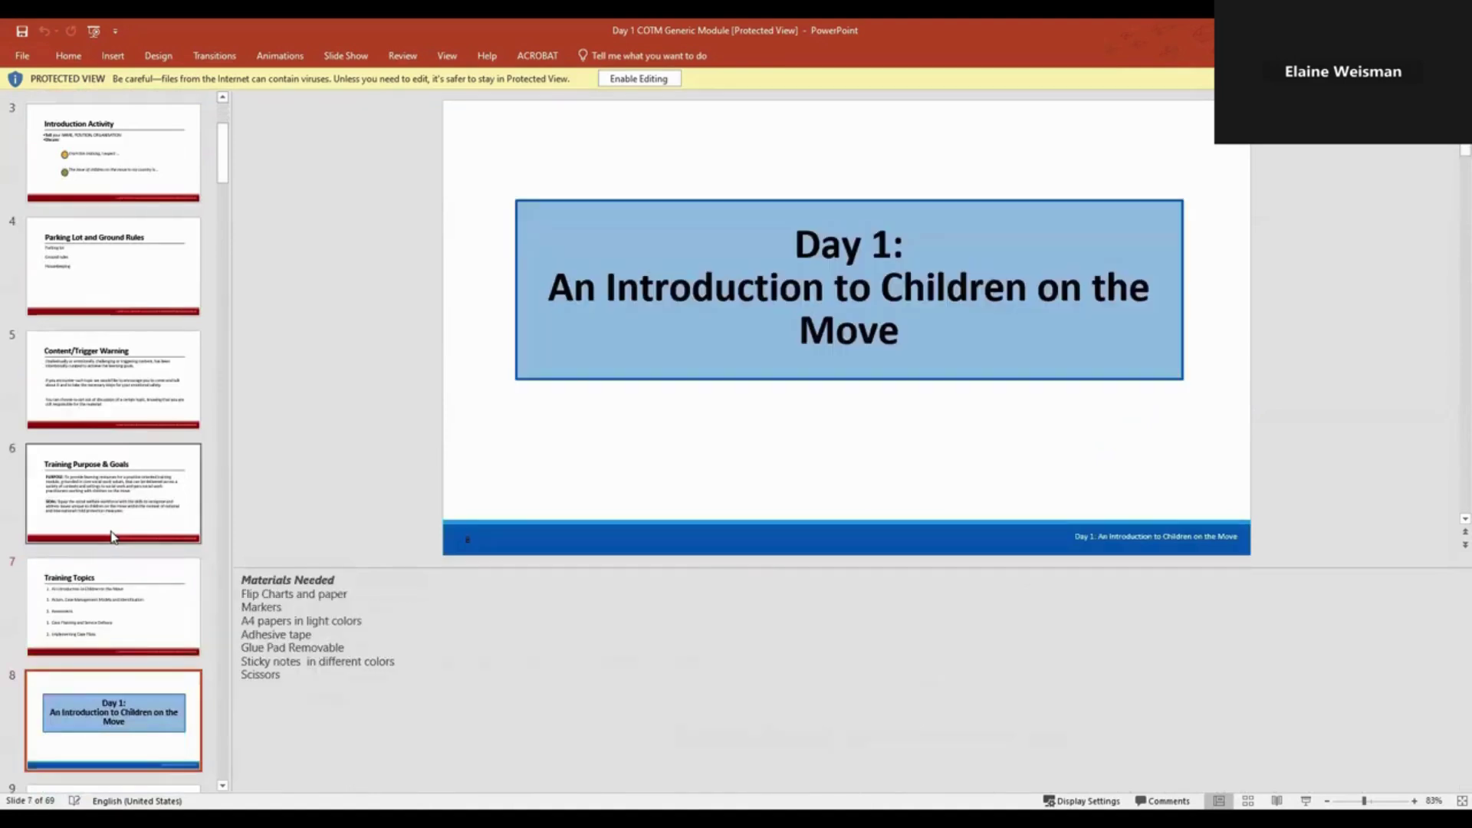
pyautogui.scroll(-3, 111, 674)
pyautogui.scroll(-2, 112, 685)
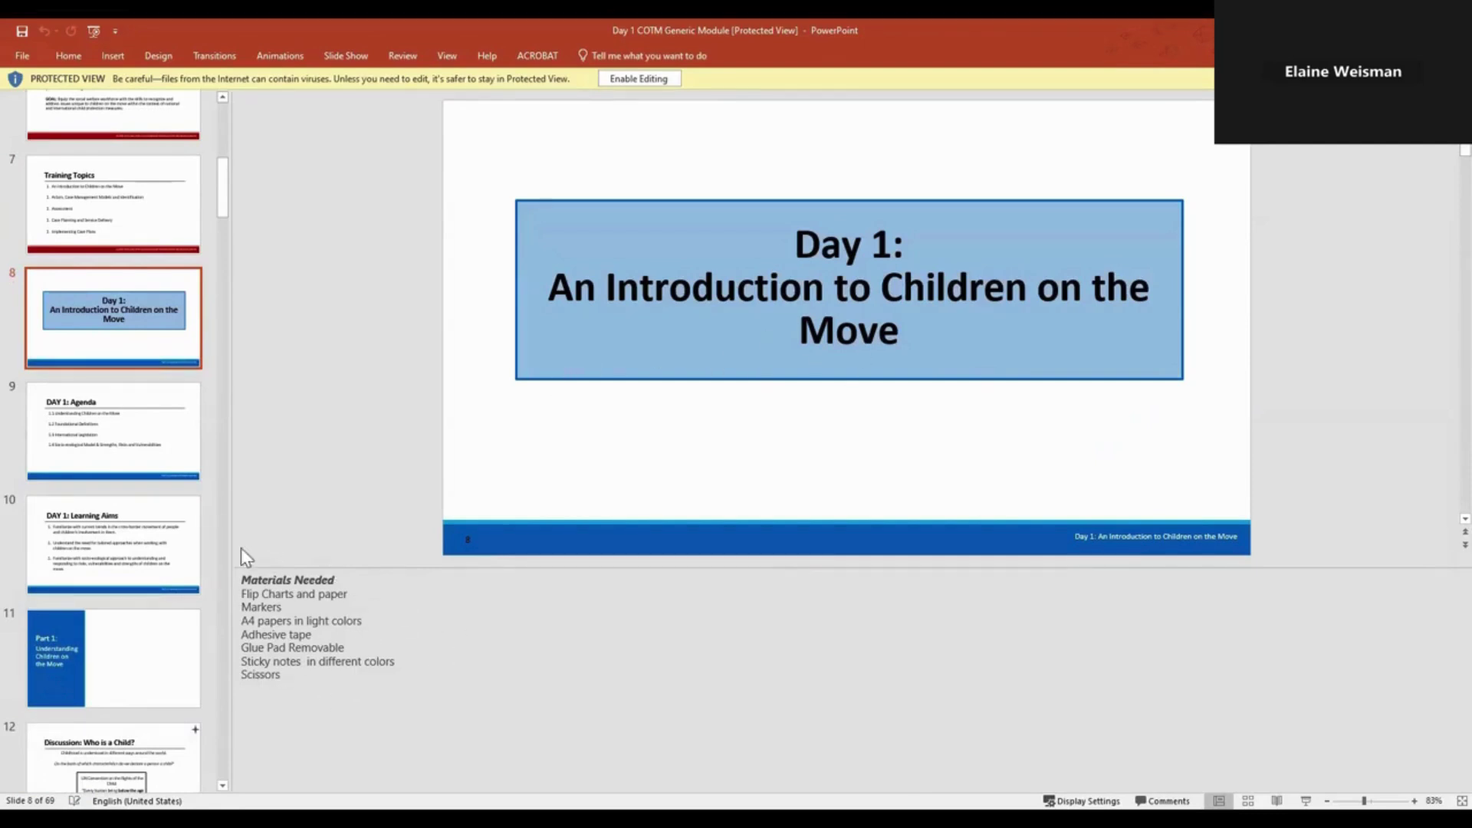
# Step: Read the DAY 1: Agenda and DAY 1: Learning Aims slides with their speaker notes
pyautogui.click(126, 479)
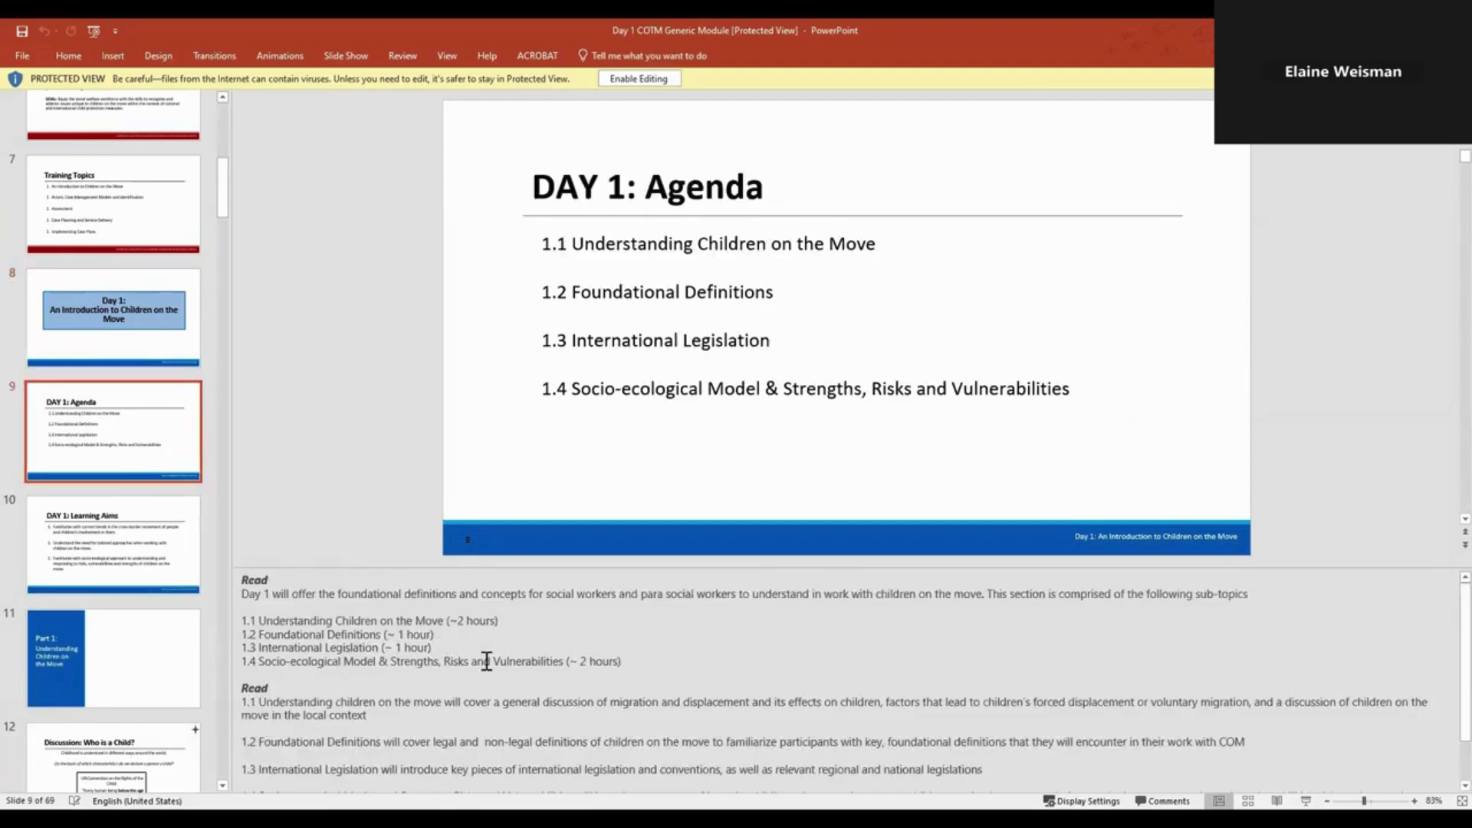
pyautogui.scroll(-1, 537, 660)
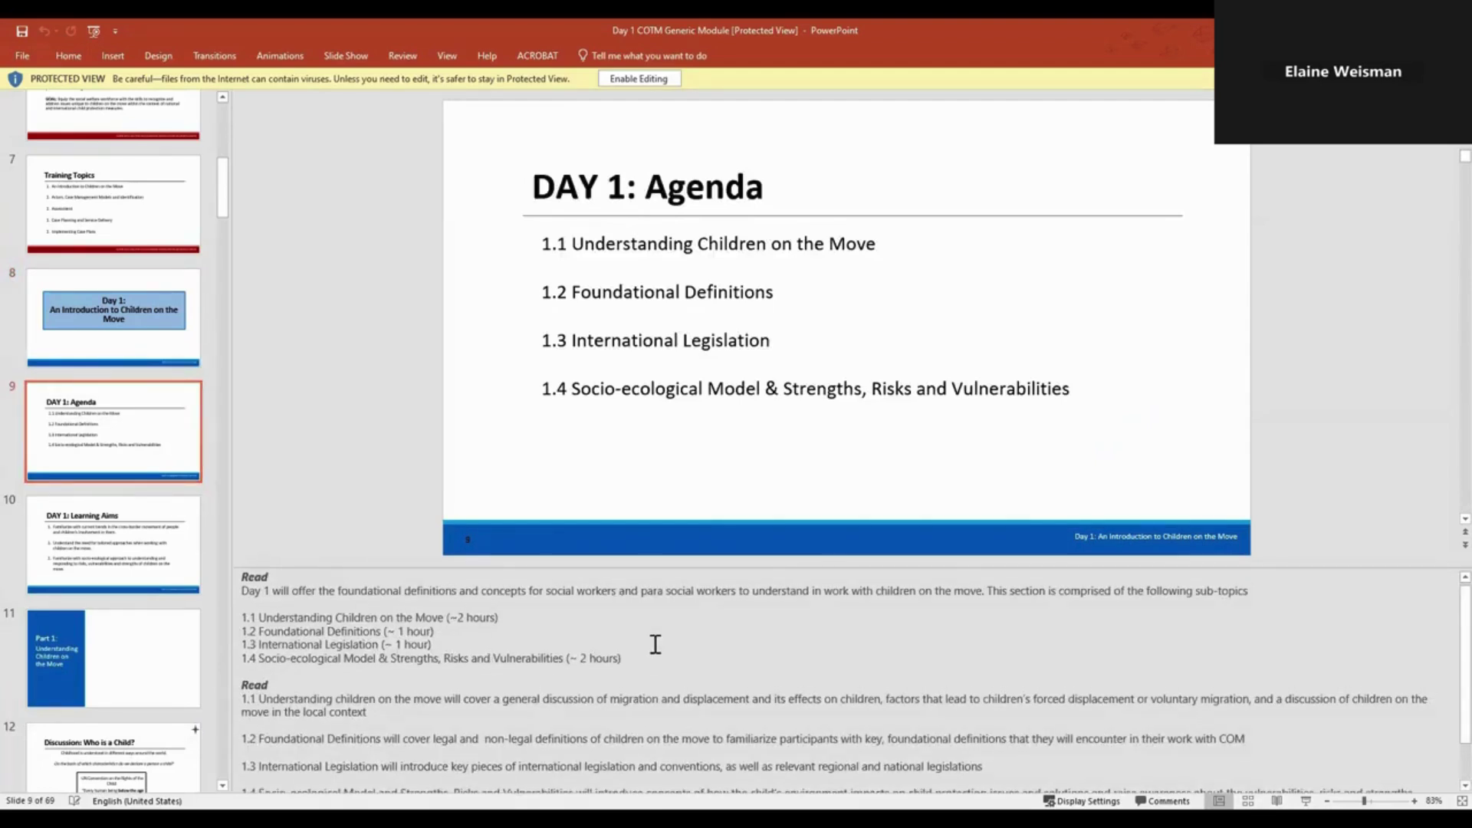
pyautogui.scroll(-2, 656, 644)
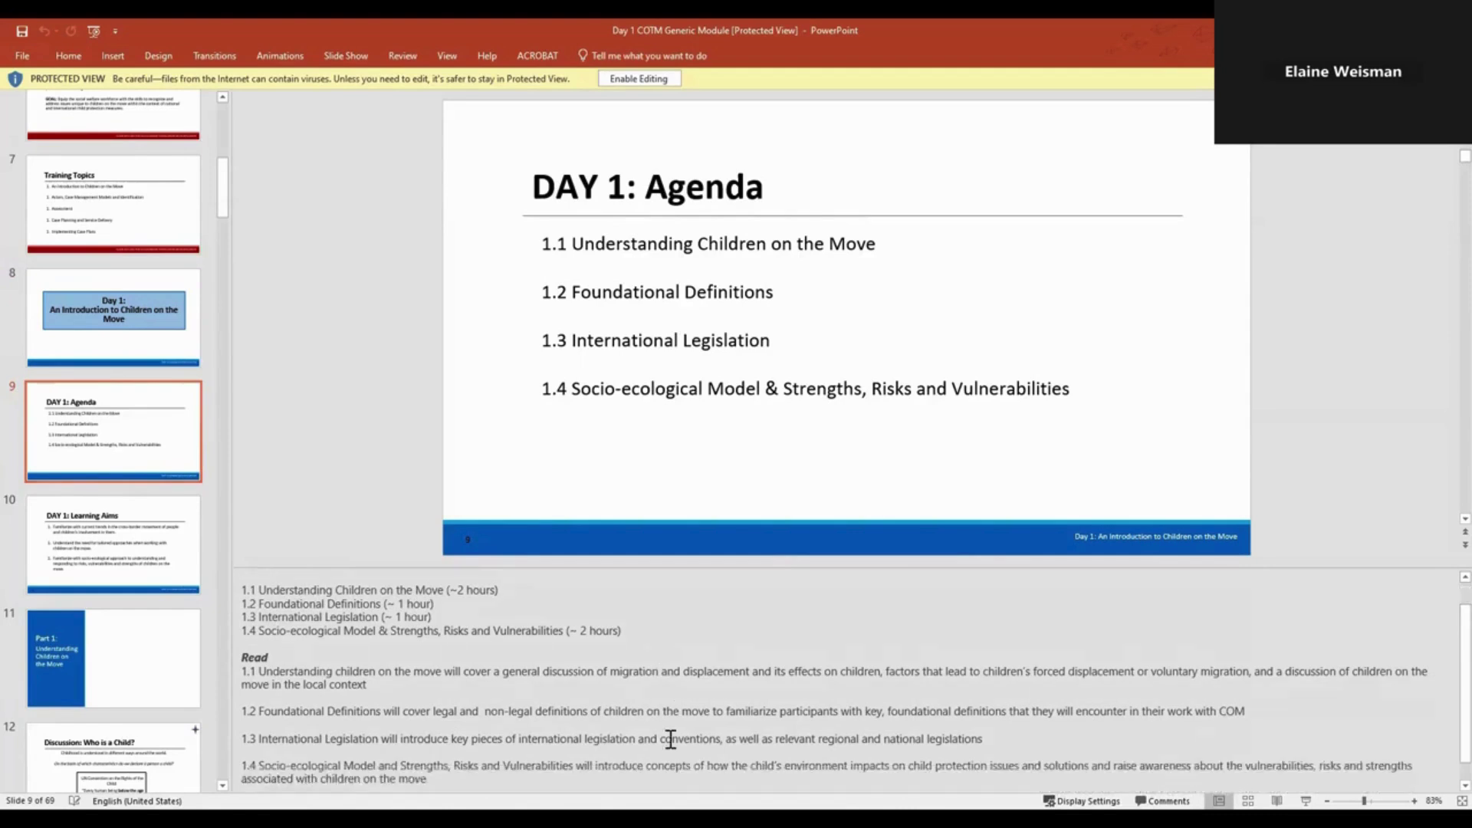
pyautogui.scroll(-1, 541, 678)
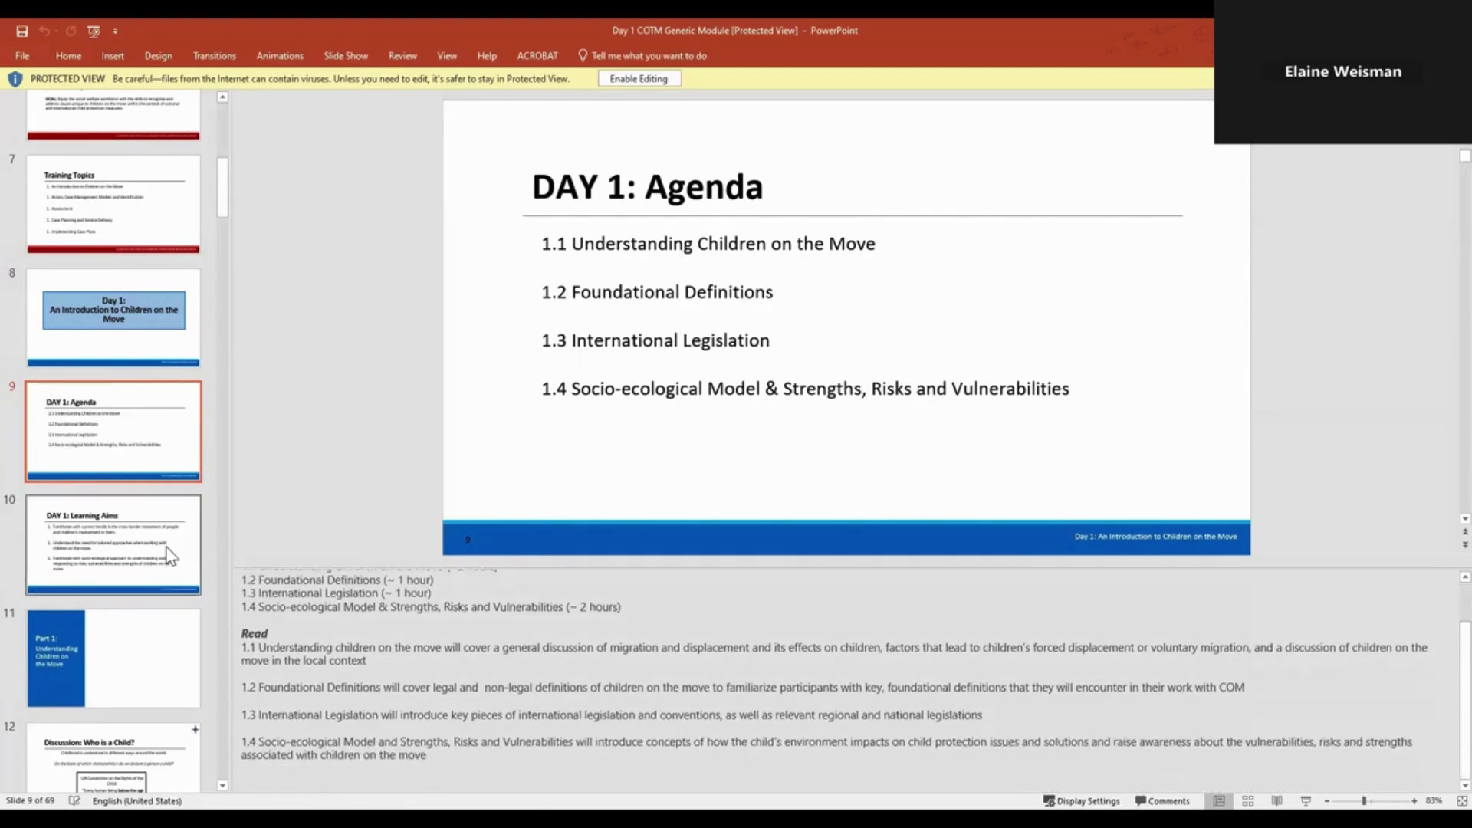
pyautogui.click(167, 546)
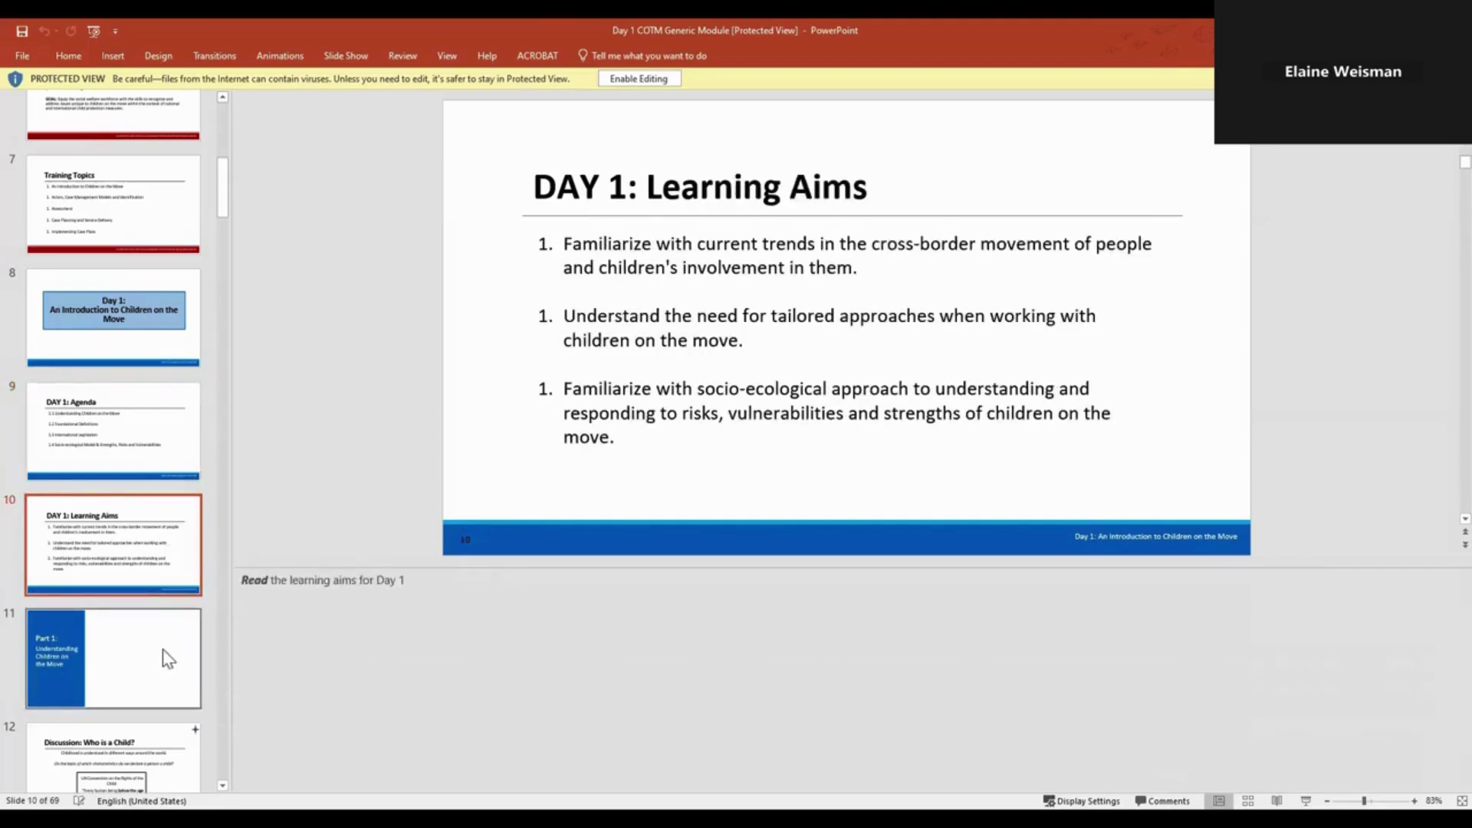
pyautogui.scroll(-1, 167, 658)
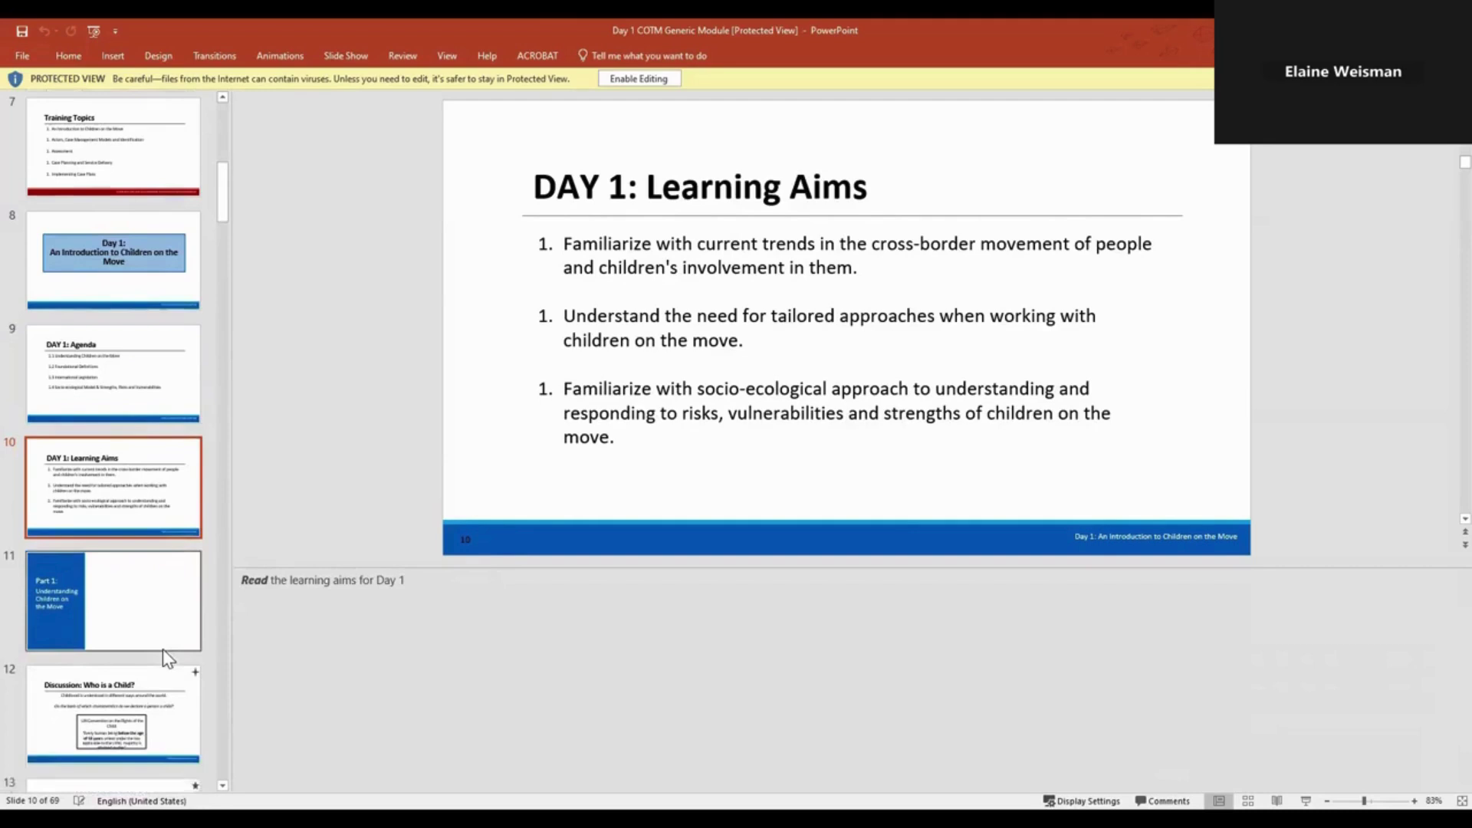